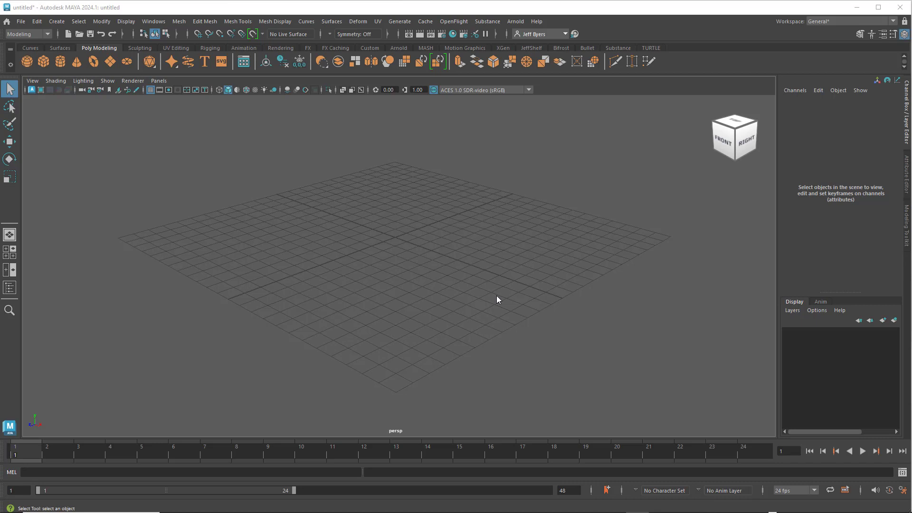
Open the Project Window from the File menu.
mouse_move(501, 298)
left_mouse_down("alt")
mouse_move(485, 290)
mouse_move(494, 281)
left_mouse_up("alt")
middle_click_drag(494, 281, 470, 291, "alt")
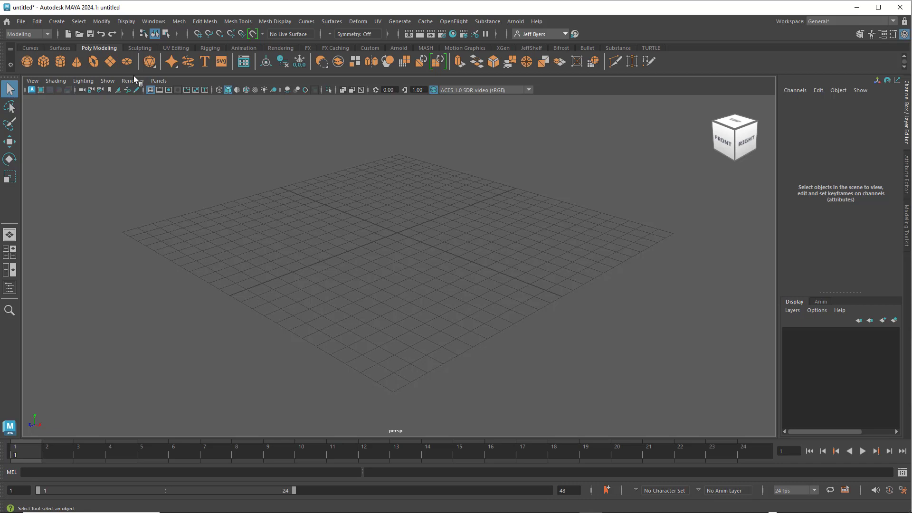
left_click(21, 21)
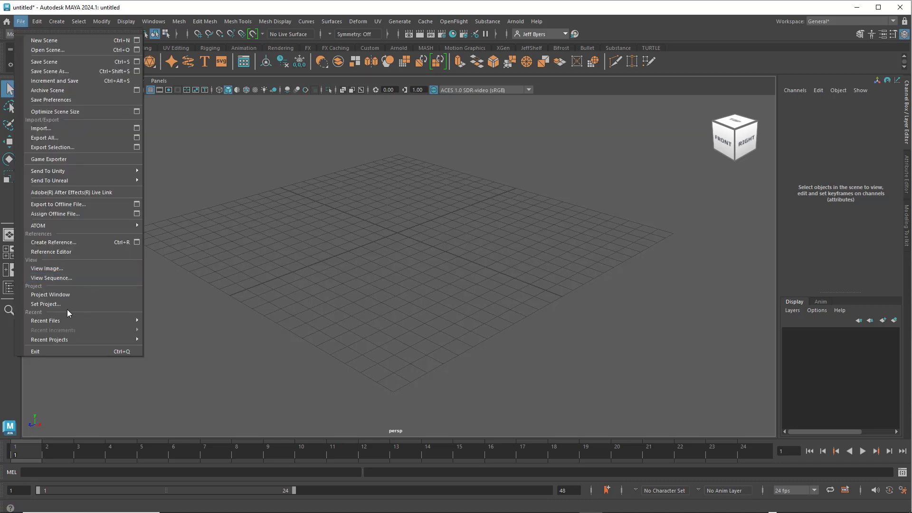
left_click(68, 294)
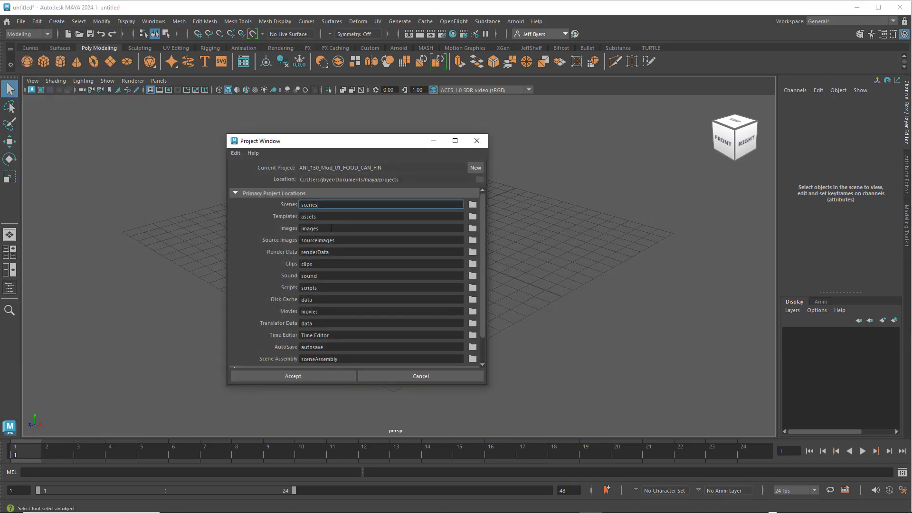
left_click_drag(412, 144, 421, 144)
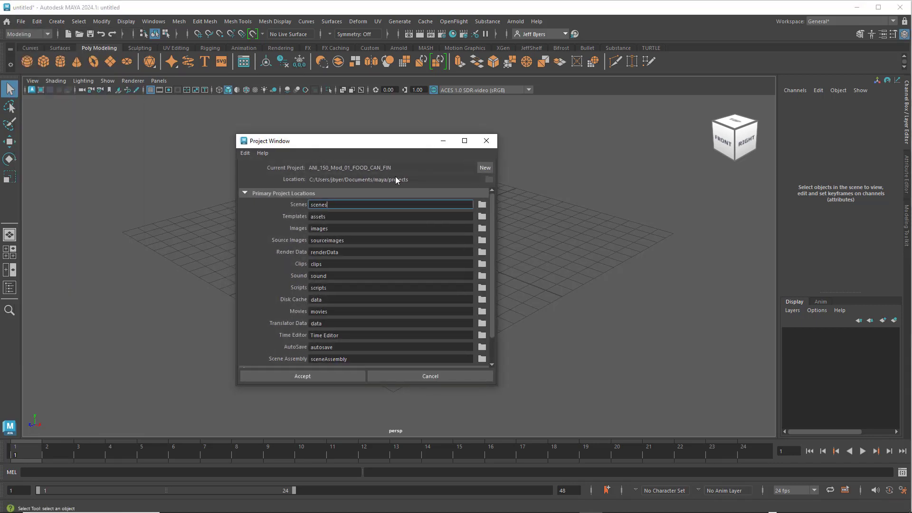
Start a new project named ANI_150_Mod_05_06 followed by the student's name.
left_click(484, 169)
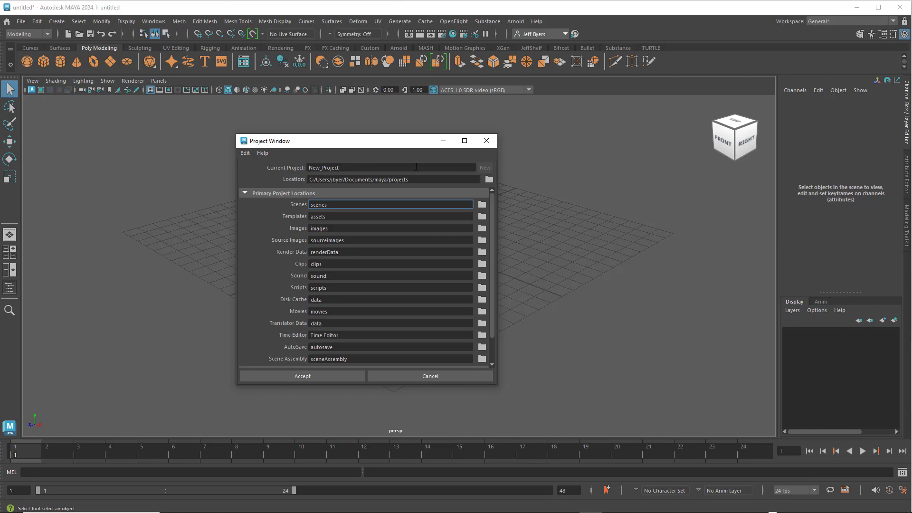
left_click_drag(355, 168, 293, 167)
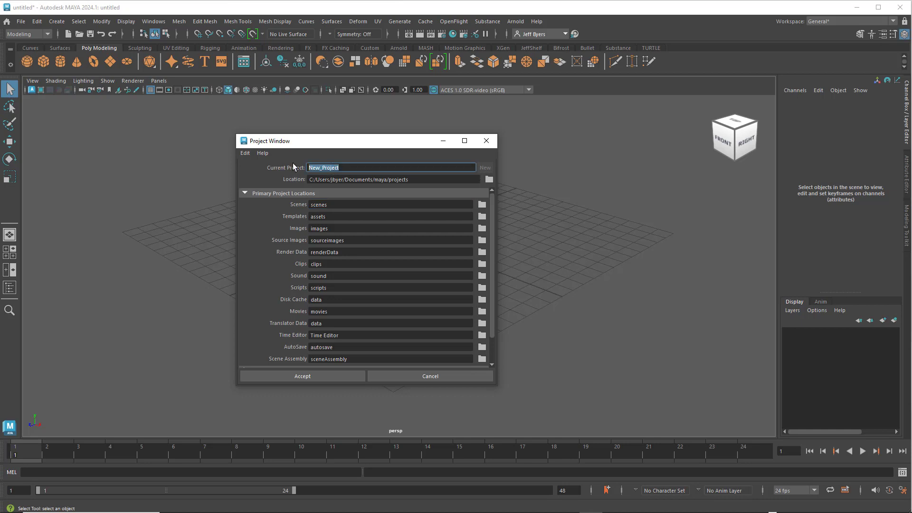
type("ANI_")
type("150_")
type("M")
type("od_")
type("05_")
type("06_J")
type("b")
type("yers")
Choose the LACIE SHARE (F:) drive root, F:/, as the project location.
left_click(489, 179)
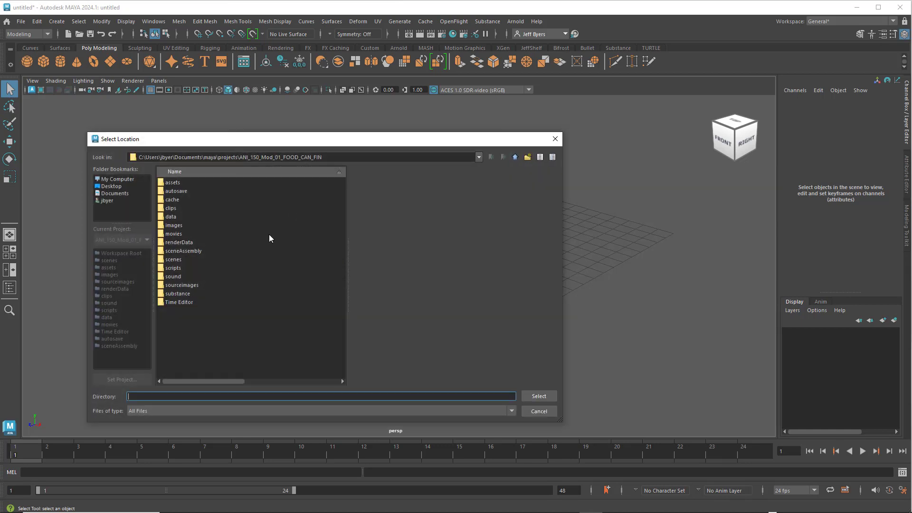
left_click(115, 190)
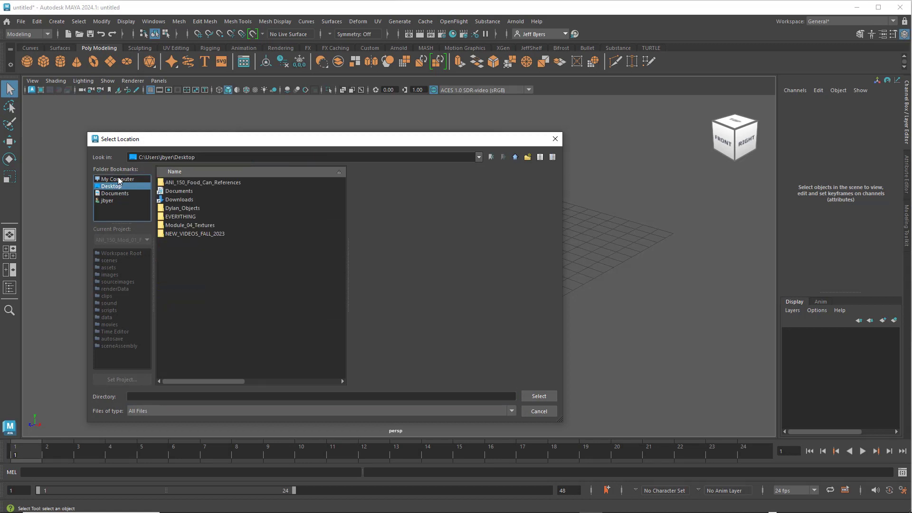
left_click(119, 179)
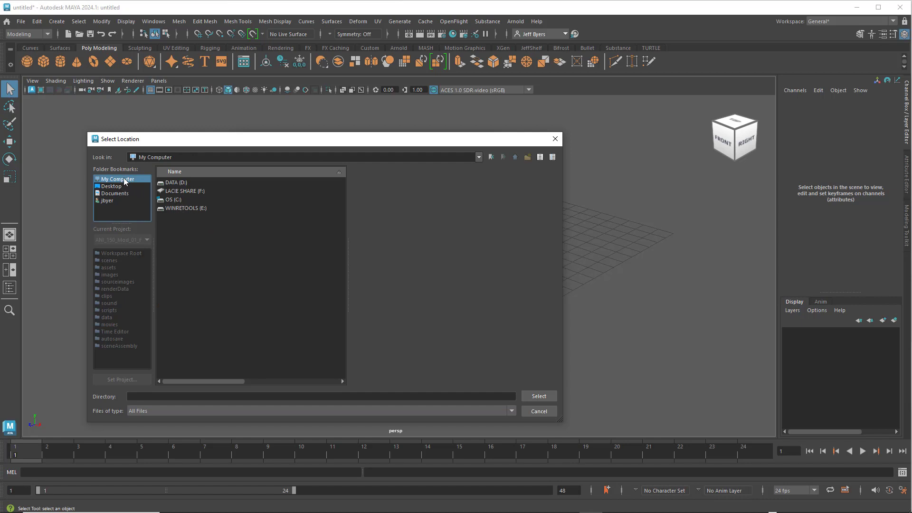
double_click(186, 191)
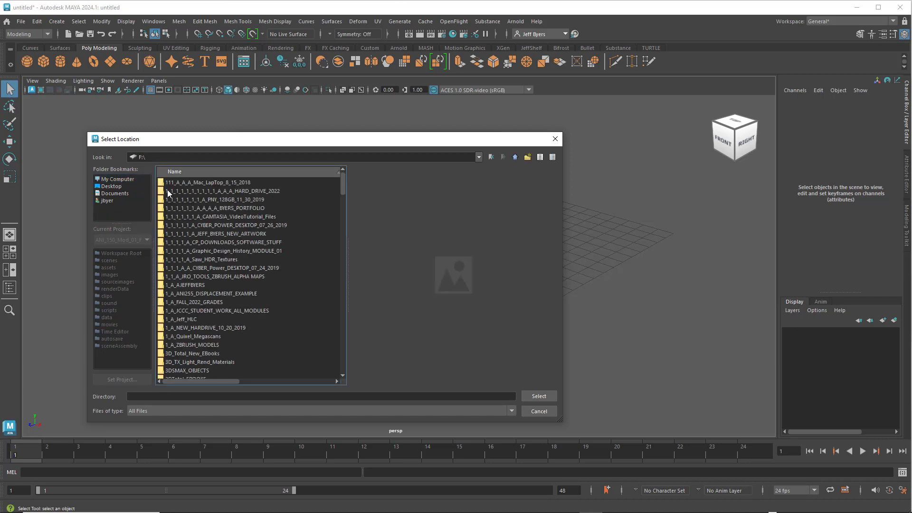
left_click(118, 178)
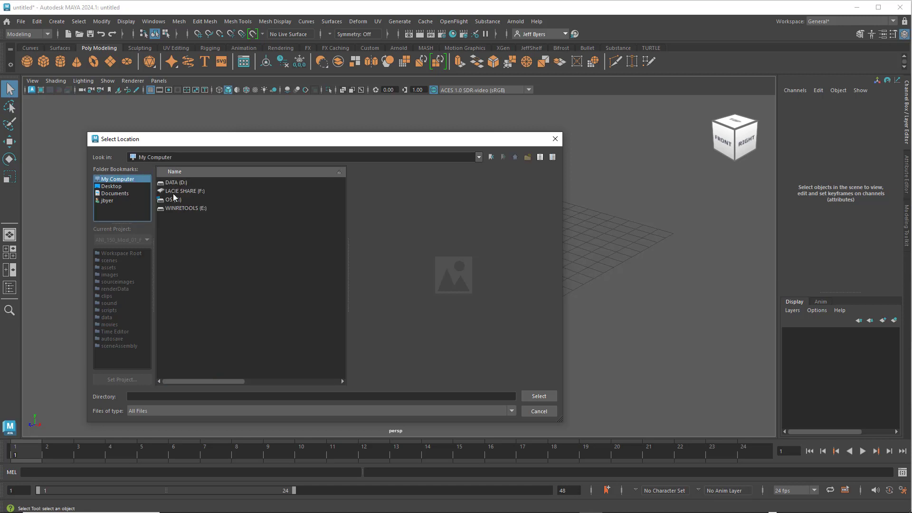
left_click(189, 190)
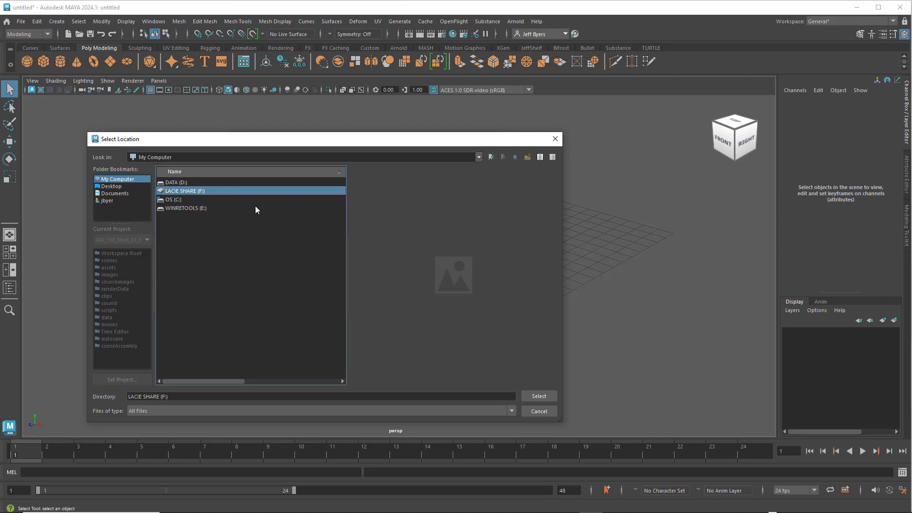
left_click(534, 397)
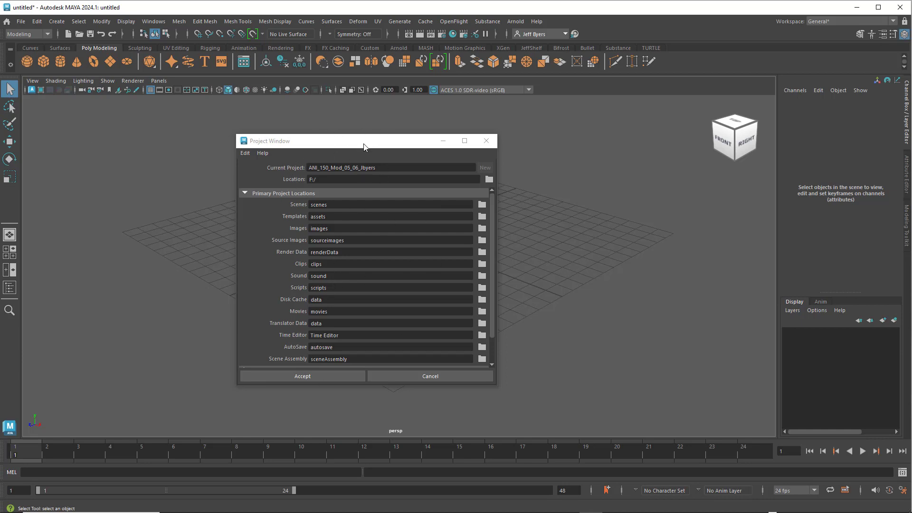
Close the Project Window to return to the empty perspective grid.
mouse_move(372, 144)
left_mouse_down()
mouse_move(340, 140)
mouse_move(374, 146)
left_mouse_up()
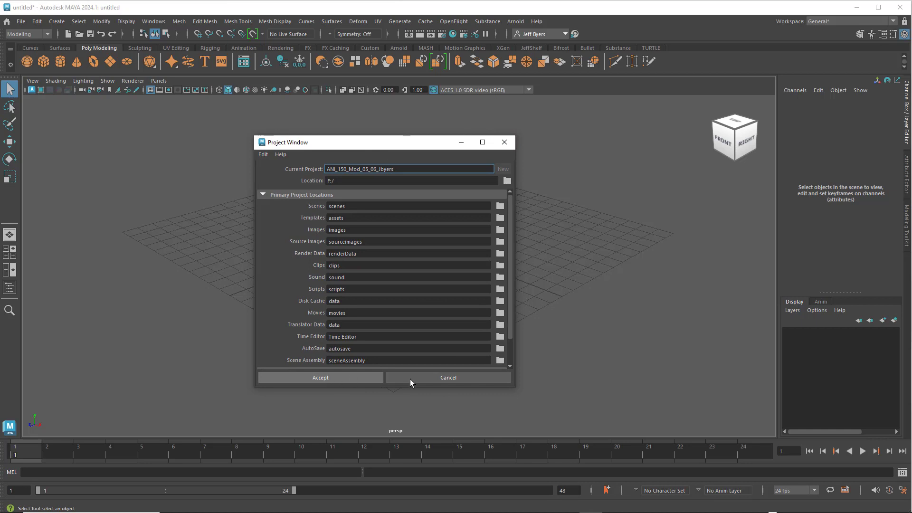
left_click(505, 143)
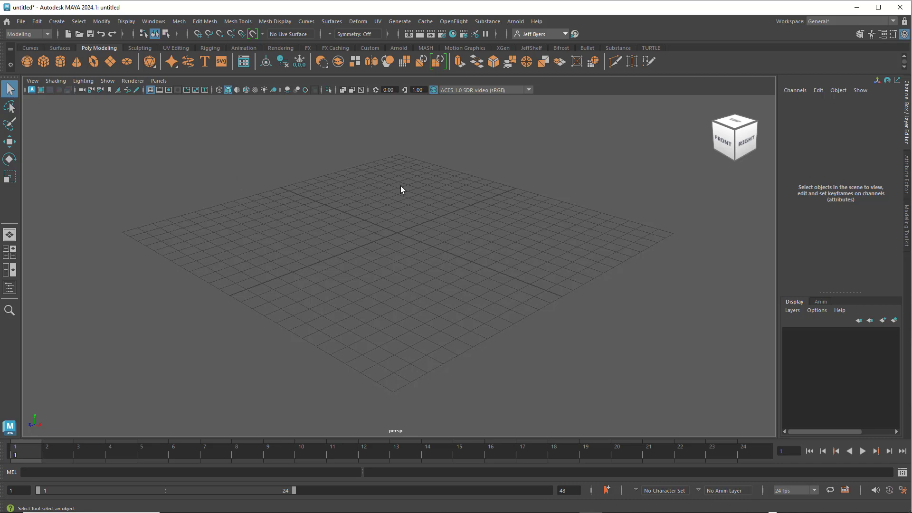
Maximize the front view, zoom out, and bring up its View menu options.
key("space")
key("space")
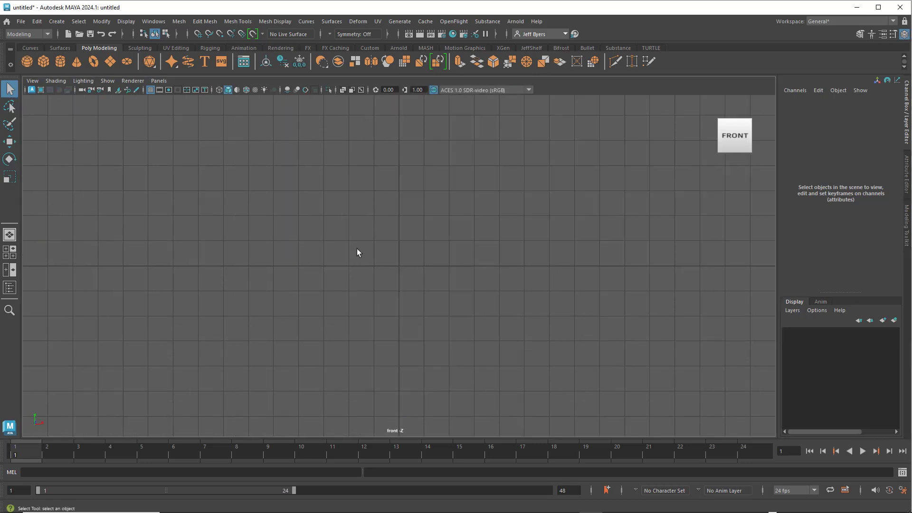
scroll(391, 230, "down", 3)
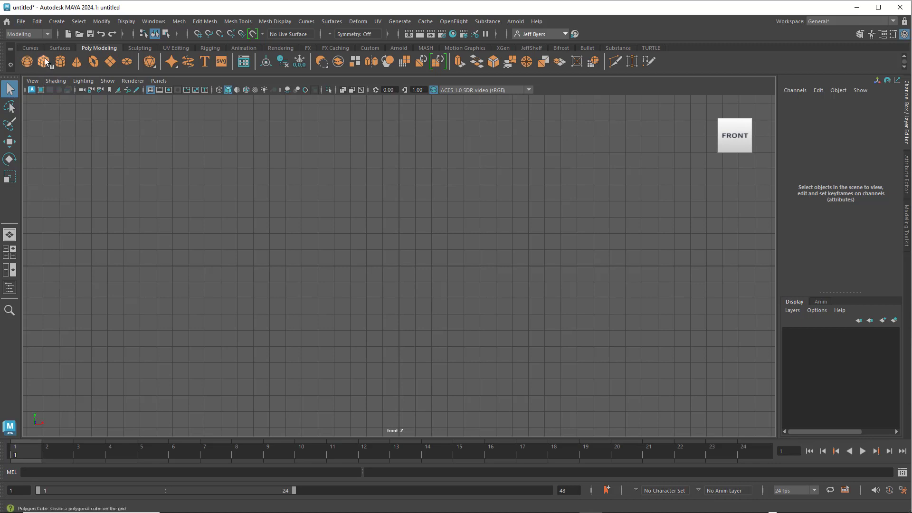
left_click(20, 21)
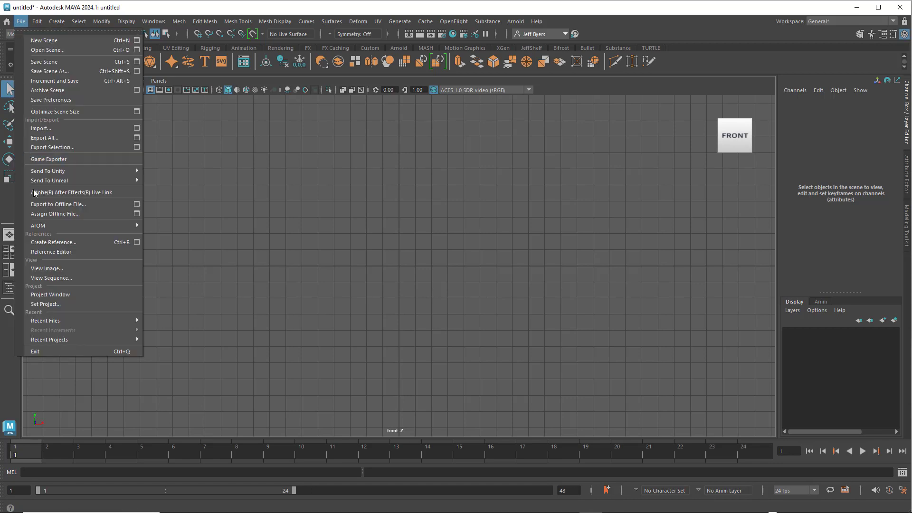
key("Escape")
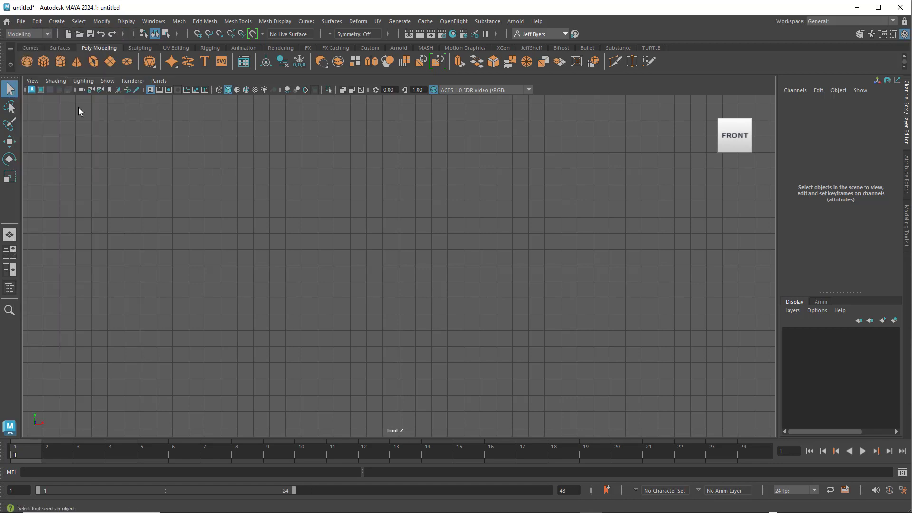
left_click(33, 81)
mouse_move(51, 292)
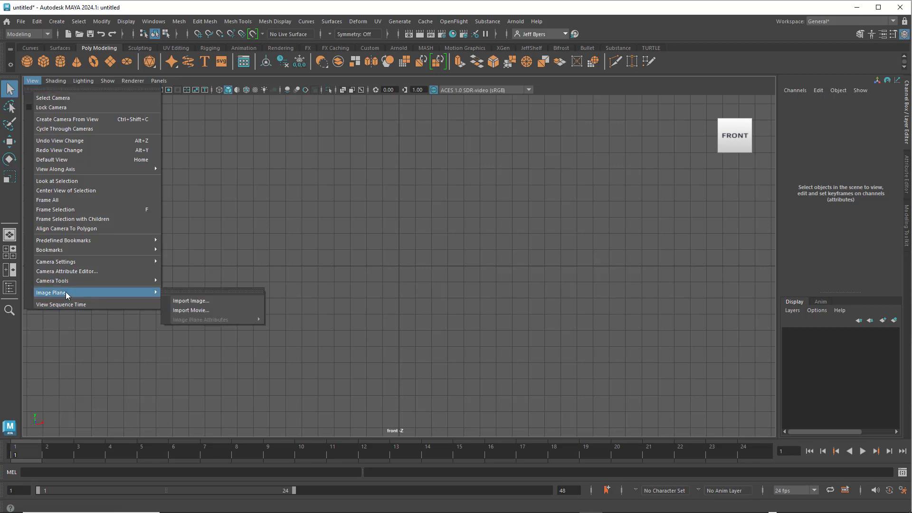
Start an image-plane import and preview the reference images in sourceimages.
left_click(207, 301)
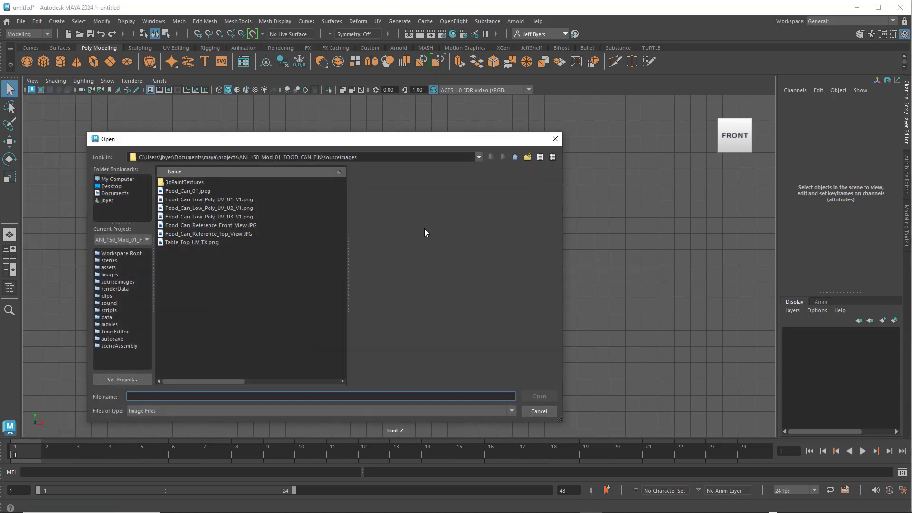
left_click_drag(416, 144, 485, 142)
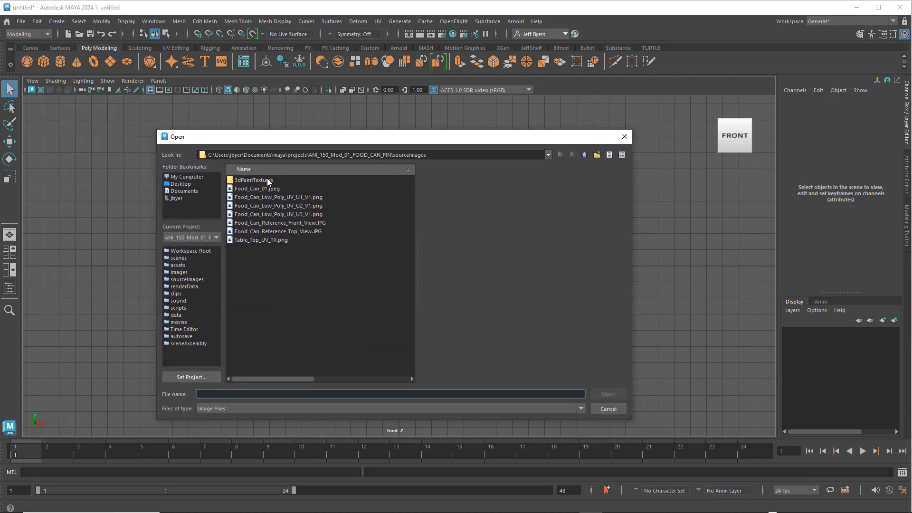
left_click_drag(399, 137, 365, 126)
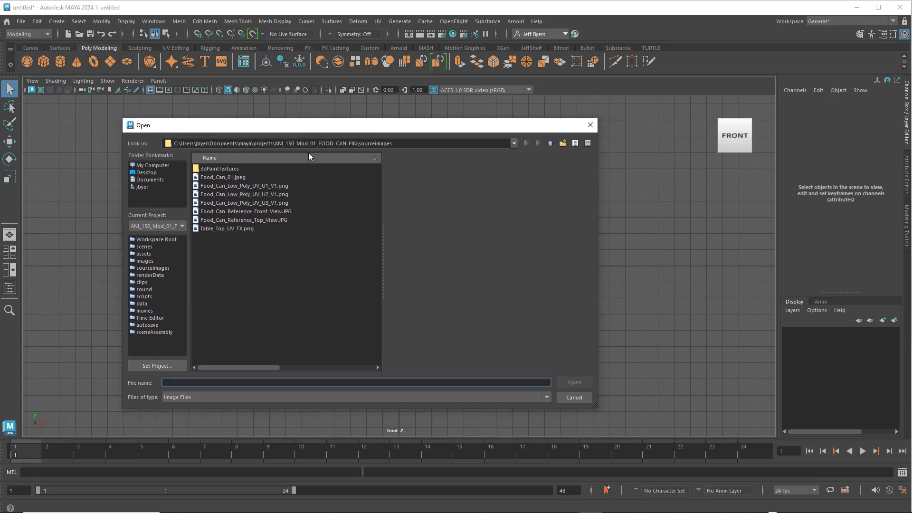
left_click(246, 212)
left_click(262, 220)
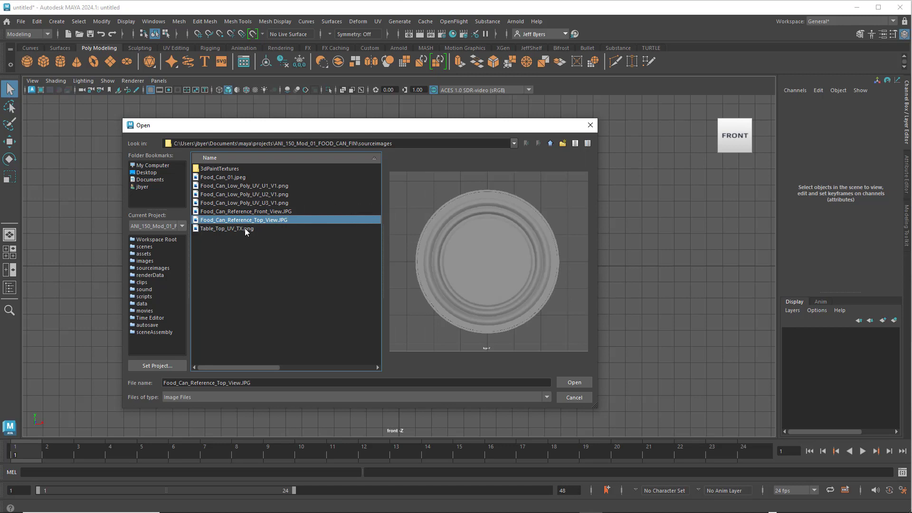
left_click(246, 229)
left_click(240, 178)
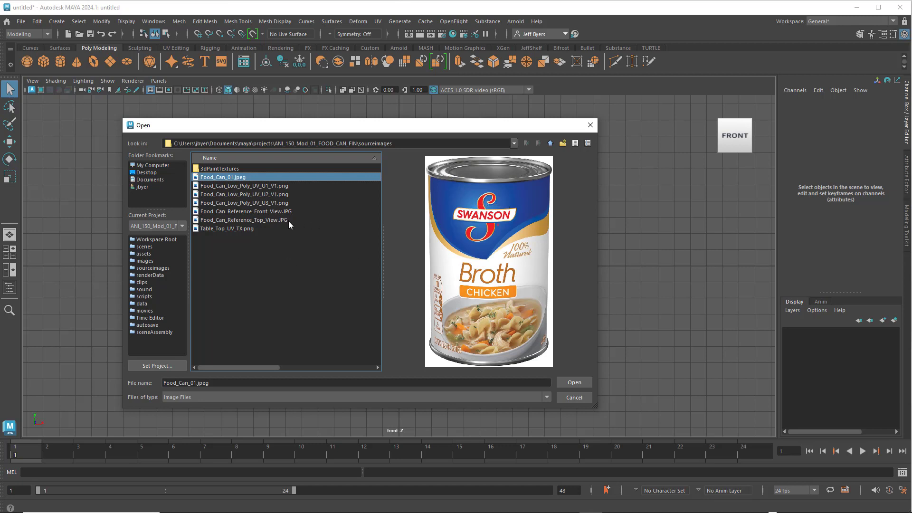
Load Food_Can_Reference_Front_View.JPG as the front view image plane.
left_click(229, 211)
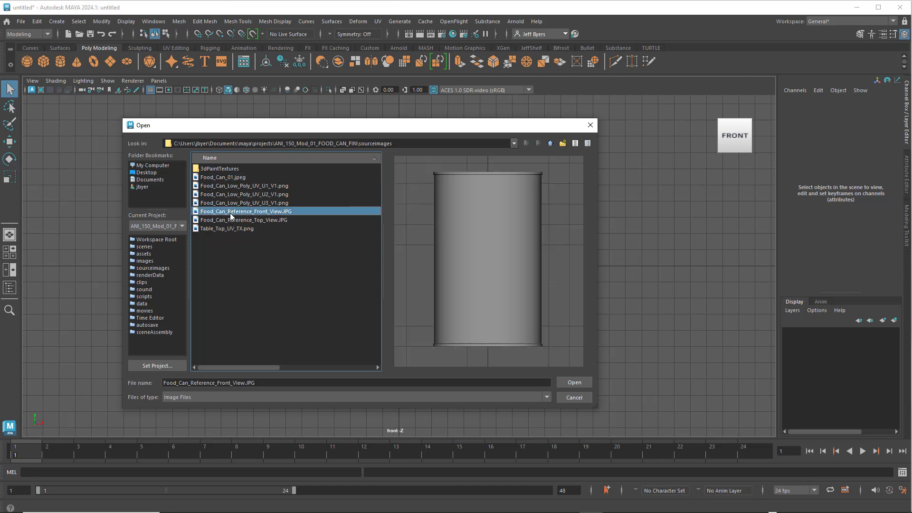
left_click(232, 221)
left_click(233, 211)
left_click(235, 218)
left_click(235, 212)
left_click(572, 383)
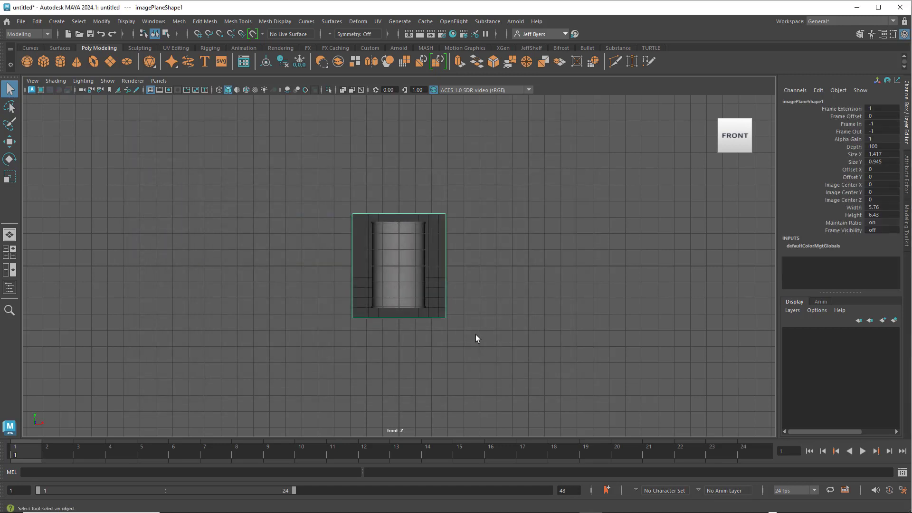
Zoom in and scale the front reference image plane up uniformly.
scroll(475, 334, "up", 1)
scroll(475, 334, "up", 1)
scroll(474, 334, "up", 1)
scroll(474, 335, "up", 1)
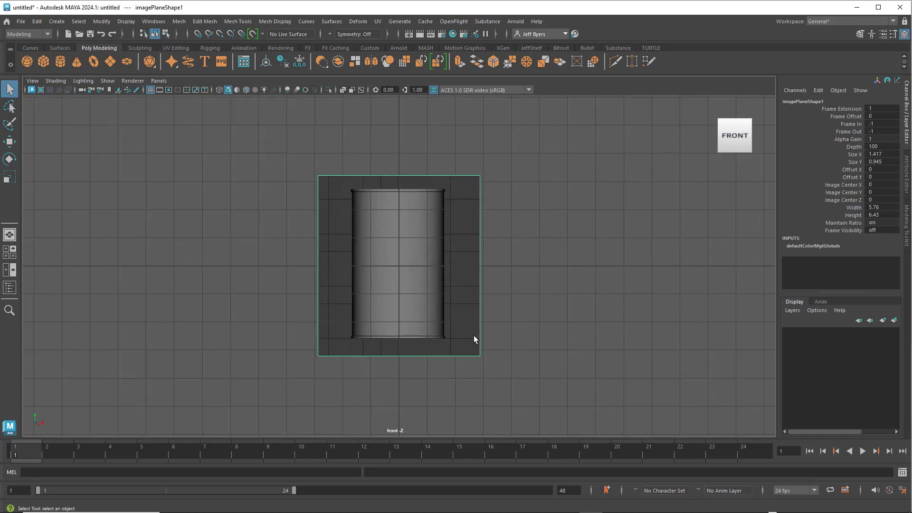
scroll(474, 336, "up", 2)
scroll(474, 335, "up", 2)
scroll(473, 336, "down", 3)
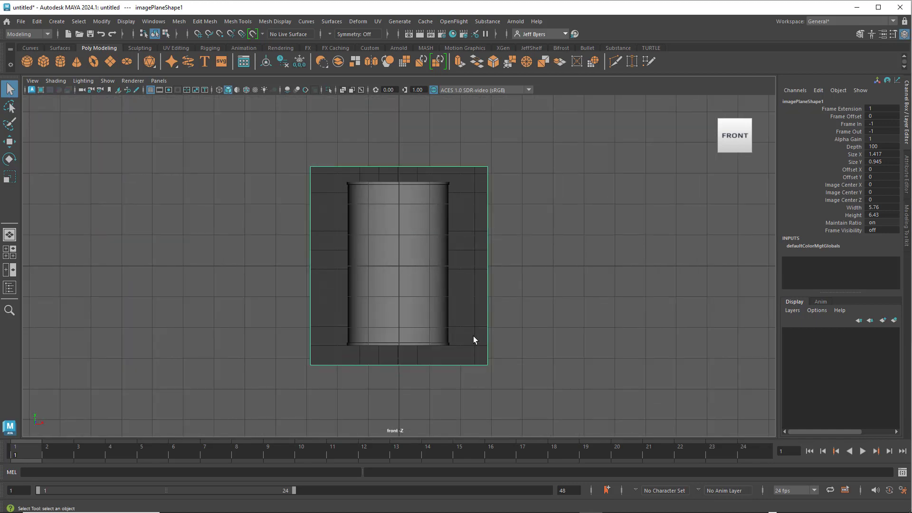
key("e")
key("r")
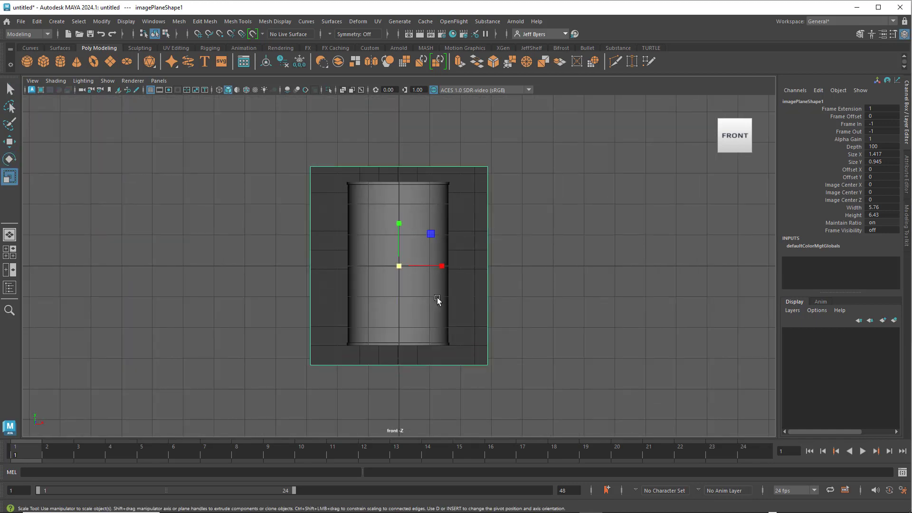
mouse_move(408, 270)
left_mouse_down()
mouse_move(402, 266)
mouse_move(486, 266)
mouse_move(632, 285)
mouse_move(525, 291)
left_mouse_up()
Undo an accidental X-only stretch and rescale the plane evenly.
scroll(523, 291, "down", 3)
scroll(521, 291, "down", 3)
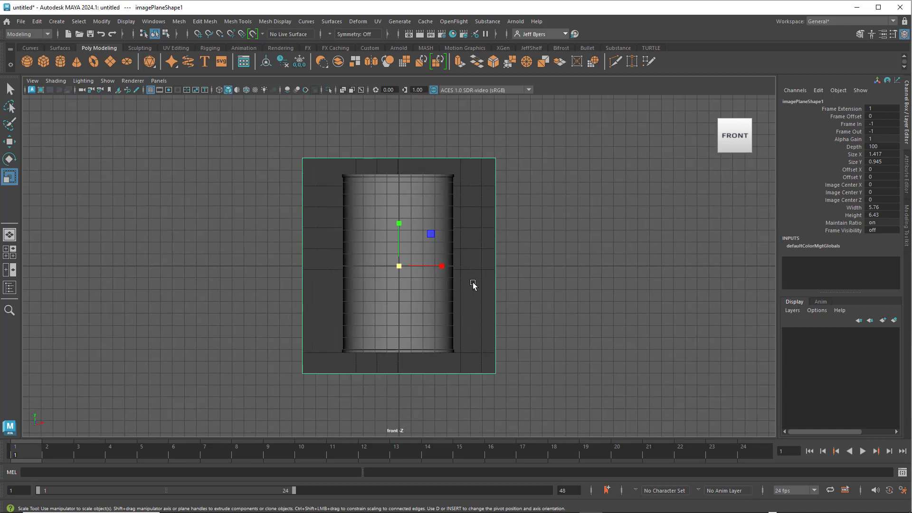
mouse_move(446, 269)
left_mouse_down()
mouse_move(470, 266)
mouse_move(452, 280)
left_mouse_up()
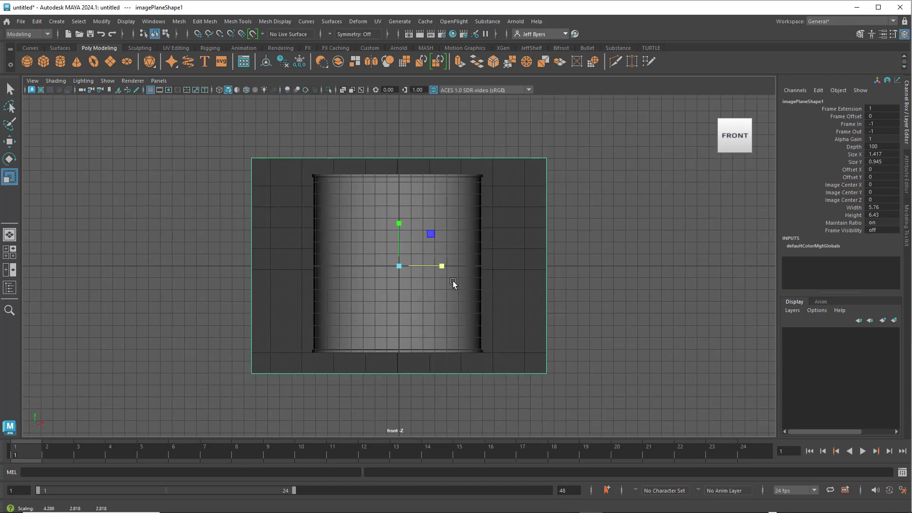
key("ctrl+z")
scroll(452, 283, "up", 2)
scroll(449, 287, "up", 3)
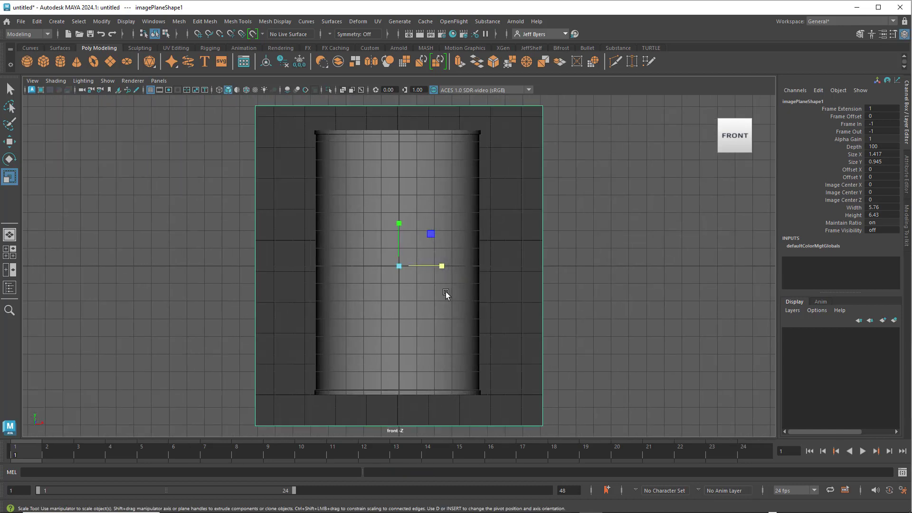
scroll(444, 291, "up", 3)
left_click_drag(400, 265, 291, 273)
Raise the image plane slightly in Y and shrink it a touch.
key("w")
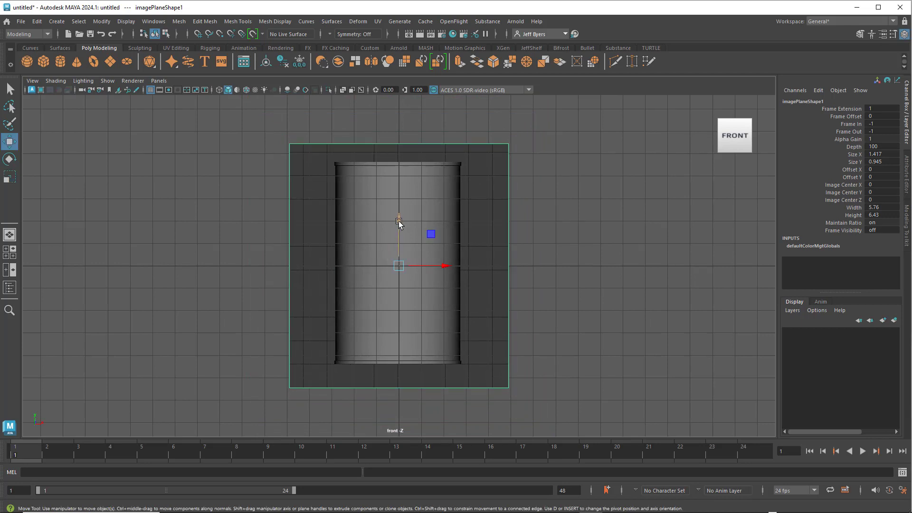
left_click_drag(398, 218, 397, 218)
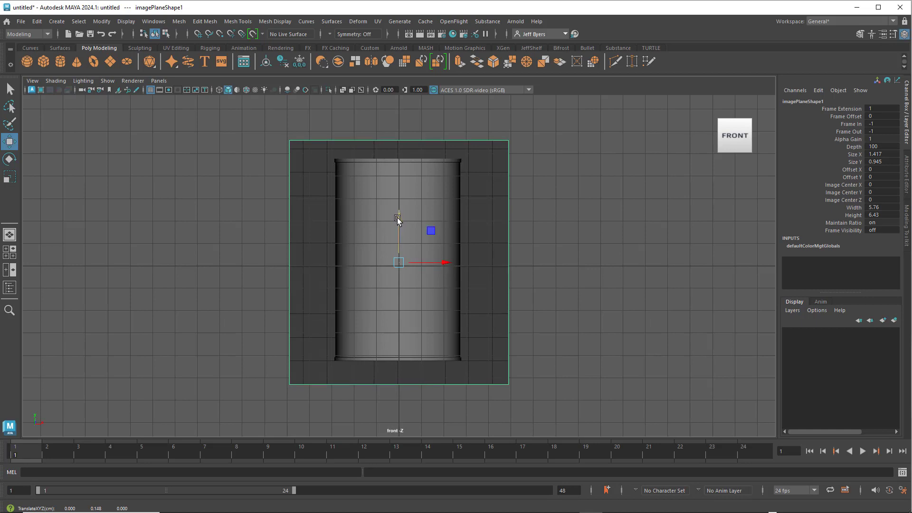
key("e")
key("r")
left_click_drag(399, 262, 391, 259)
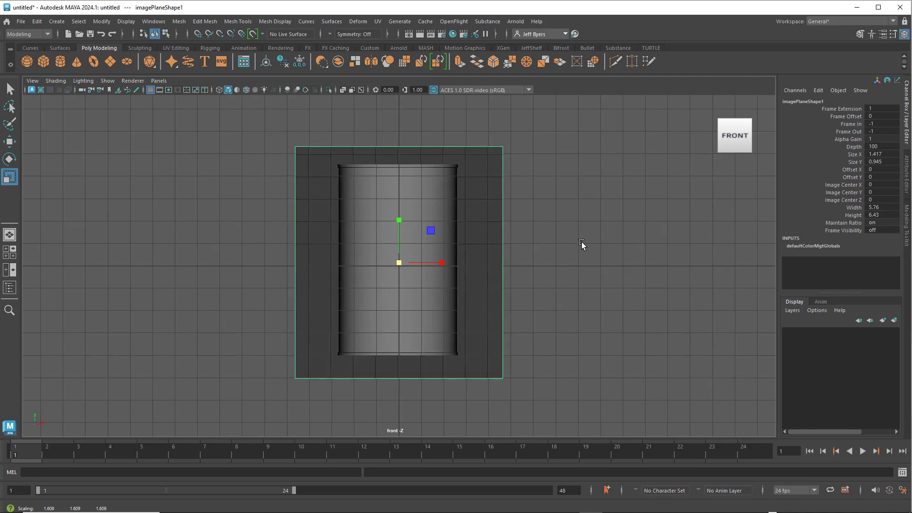
Deselect the image plane and return to the perspective view.
scroll(582, 241, "down", 3)
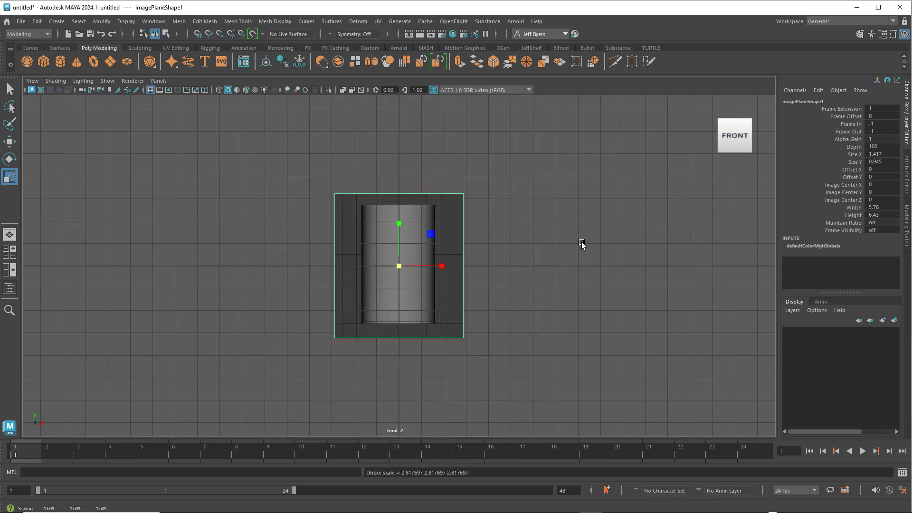
scroll(553, 248, "down", 2)
left_click(546, 247)
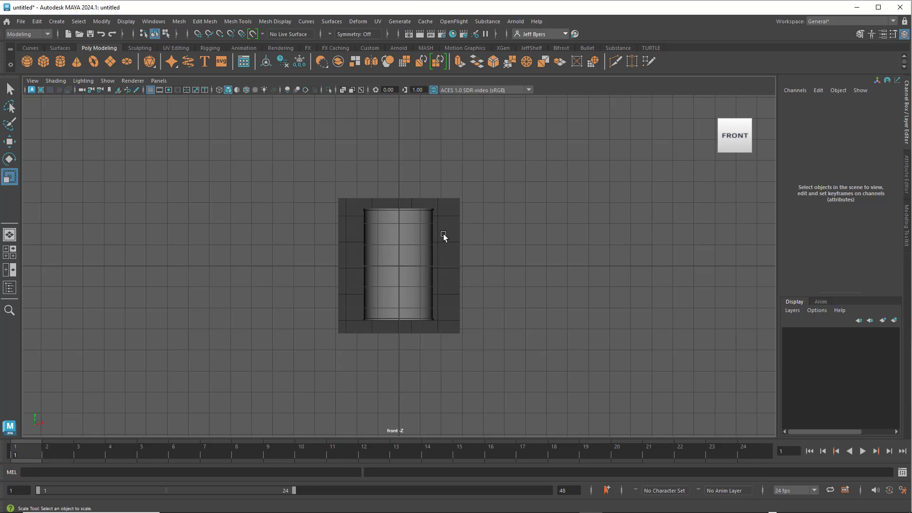
key("space")
key("space")
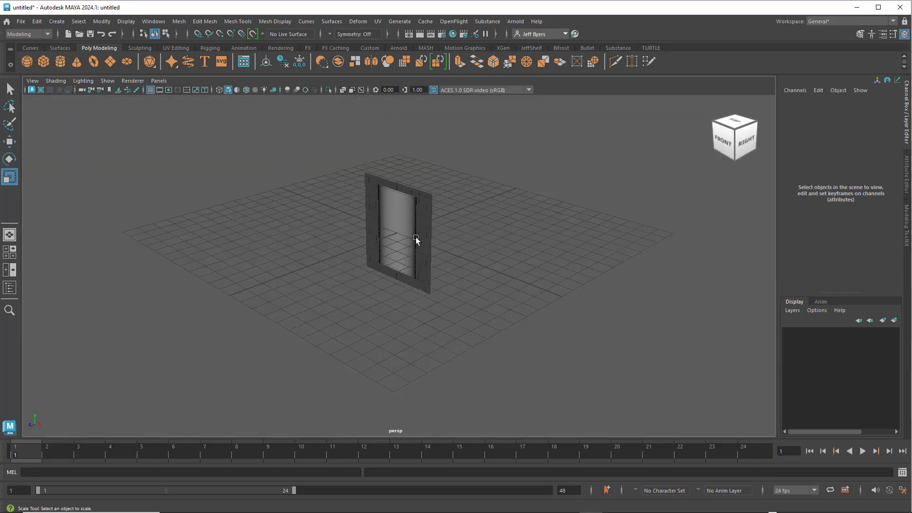
Push the front reference image plane back along Z.
left_click(417, 240)
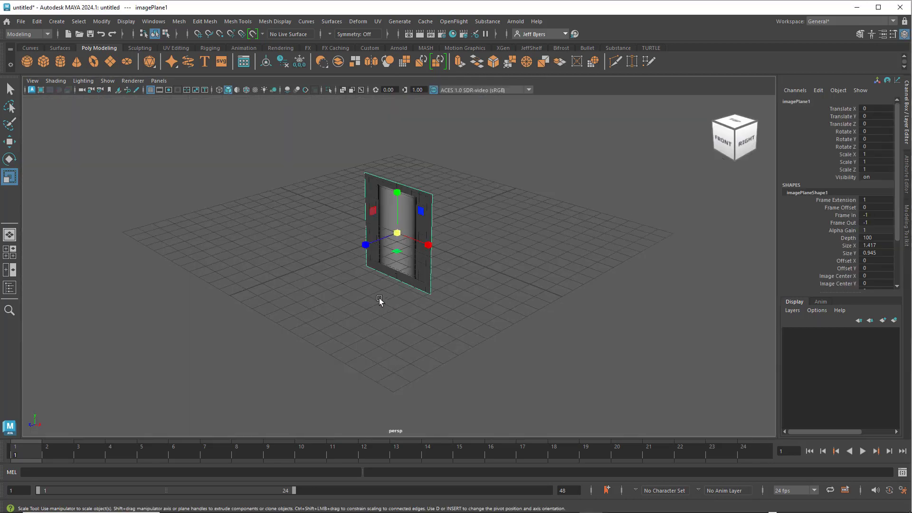
mouse_move(379, 298)
left_mouse_down("alt")
mouse_move(369, 301)
mouse_move(428, 289)
mouse_move(260, 204)
mouse_move(288, 199)
mouse_move(352, 236)
left_mouse_up("alt")
key("w")
mouse_move(395, 269)
left_mouse_down("alt")
mouse_move(380, 264)
mouse_move(364, 223)
mouse_move(383, 248)
left_mouse_up("alt")
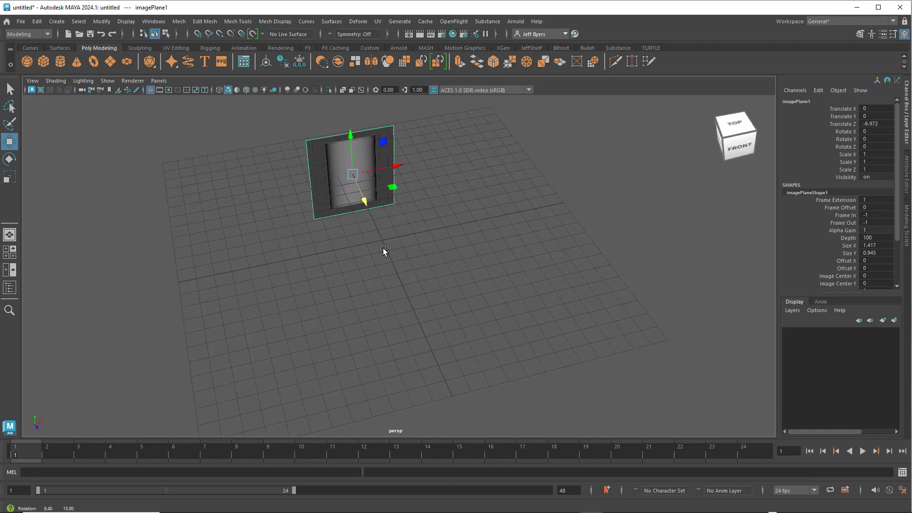
In the top view, import Food_Can_Reference_Top_View.JPG as an image plane.
key("space")
key("space")
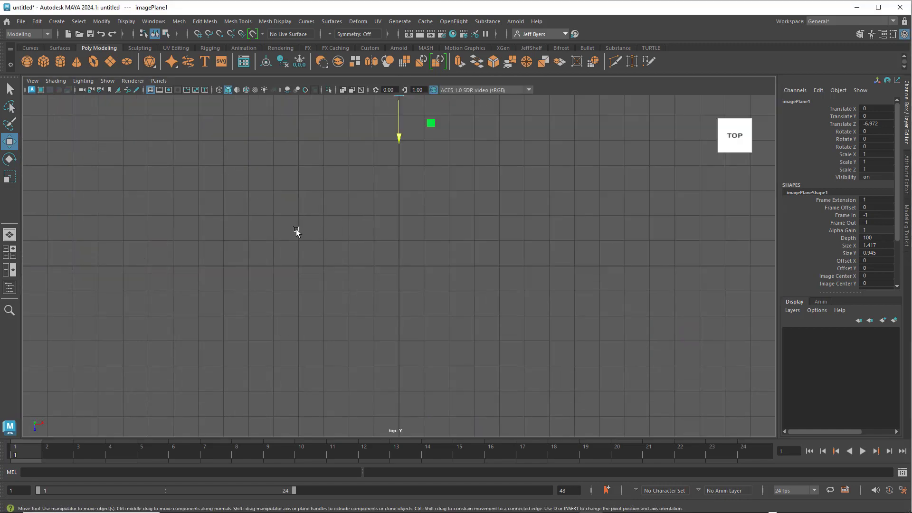
left_click(340, 261)
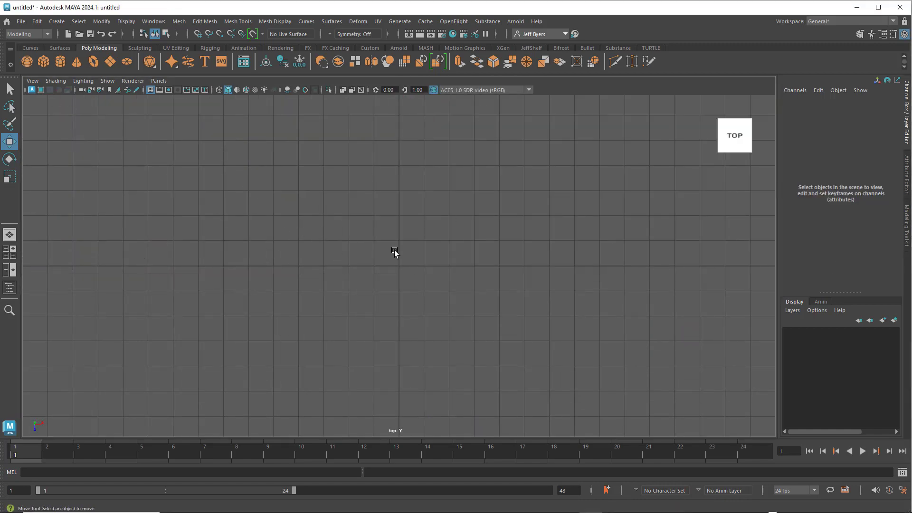
left_click(33, 81)
mouse_move(50, 292)
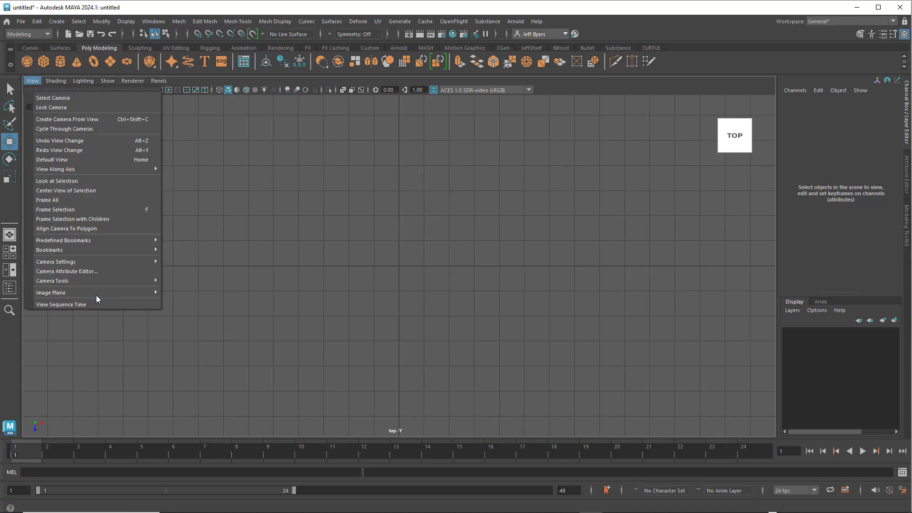
left_click(212, 301)
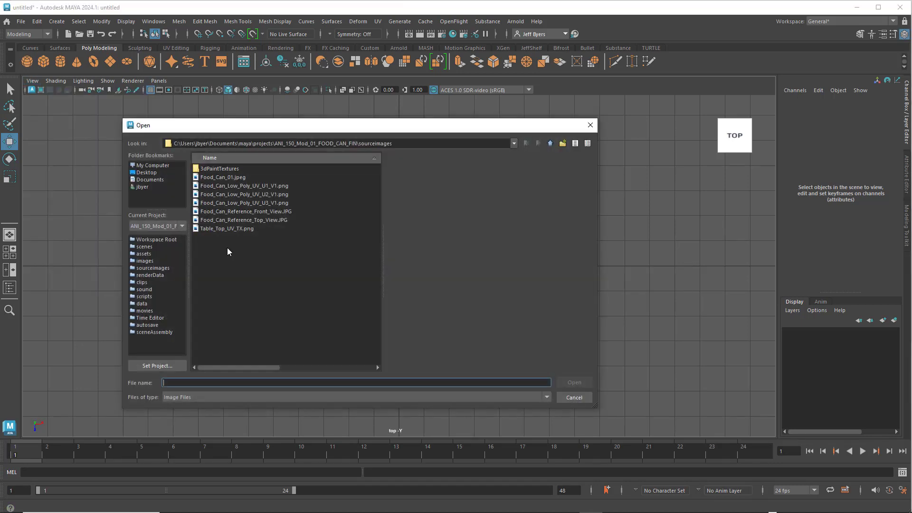
left_click(258, 222)
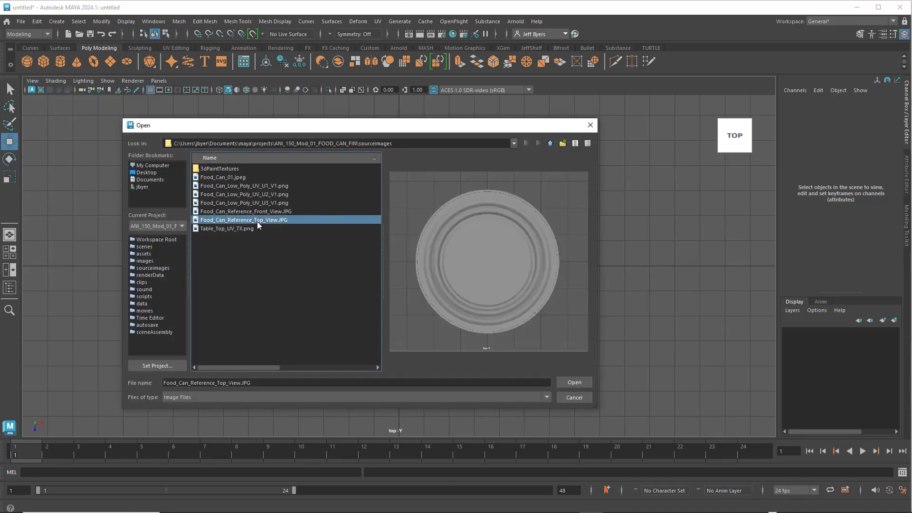
left_click(577, 383)
Move the front plane along Z to about -0.017 to meet the top plane.
key("space")
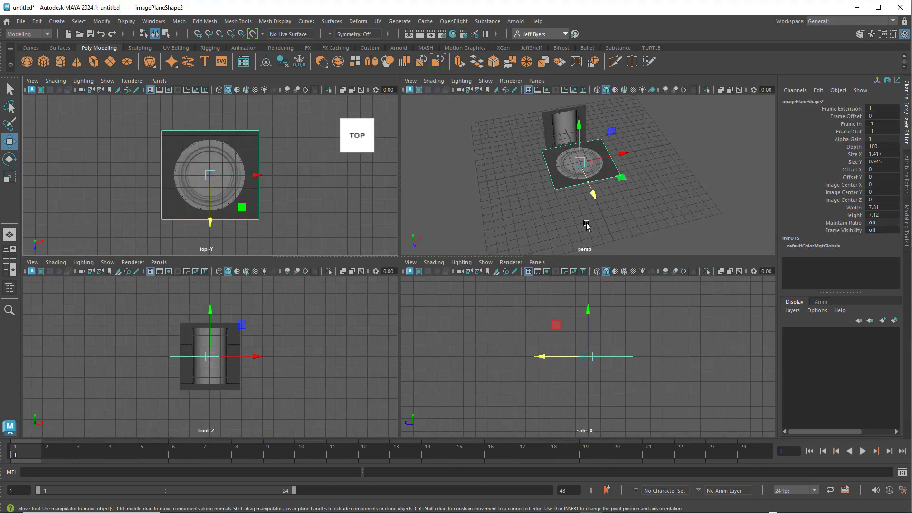
key("space")
left_click_drag(490, 285, 519, 285, "alt")
right_click_drag(519, 285, 544, 270, "alt")
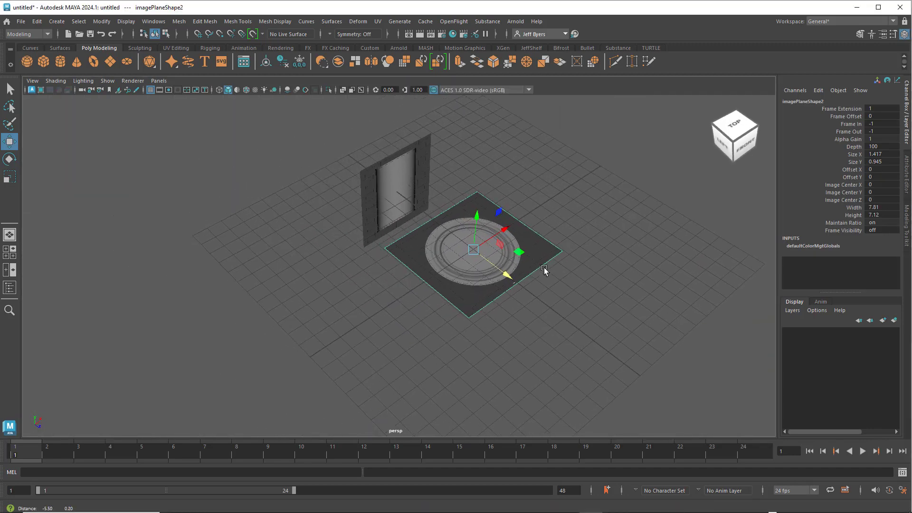
mouse_move(544, 270)
left_mouse_down("alt")
mouse_move(525, 264)
mouse_move(511, 291)
mouse_move(465, 293)
mouse_move(512, 248)
mouse_move(539, 261)
mouse_move(519, 264)
left_mouse_up("alt")
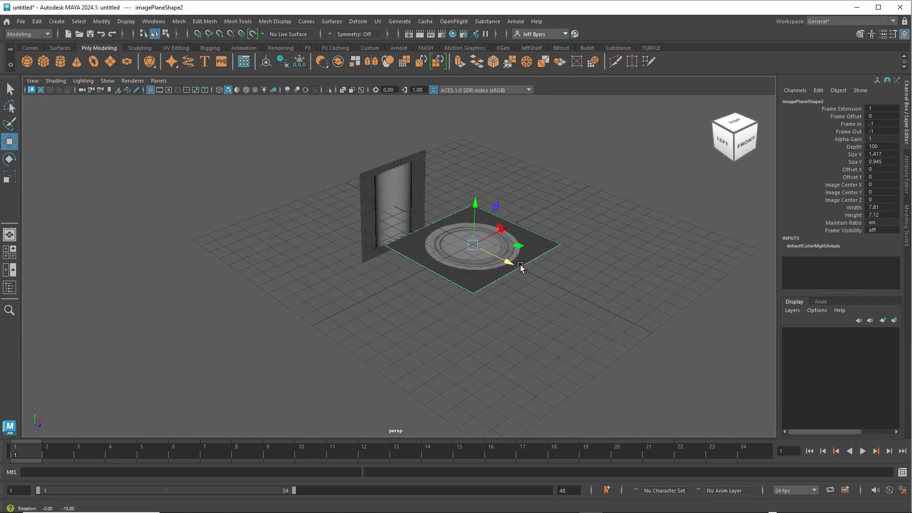
left_click(379, 189)
mouse_move(422, 222)
left_mouse_down()
mouse_move(497, 283)
mouse_move(431, 296)
mouse_move(416, 265)
left_mouse_up()
scroll(447, 292, "up", 3)
scroll(357, 244, "up", 3)
scroll(448, 254, "up", 2)
scroll(358, 228, "up", 2)
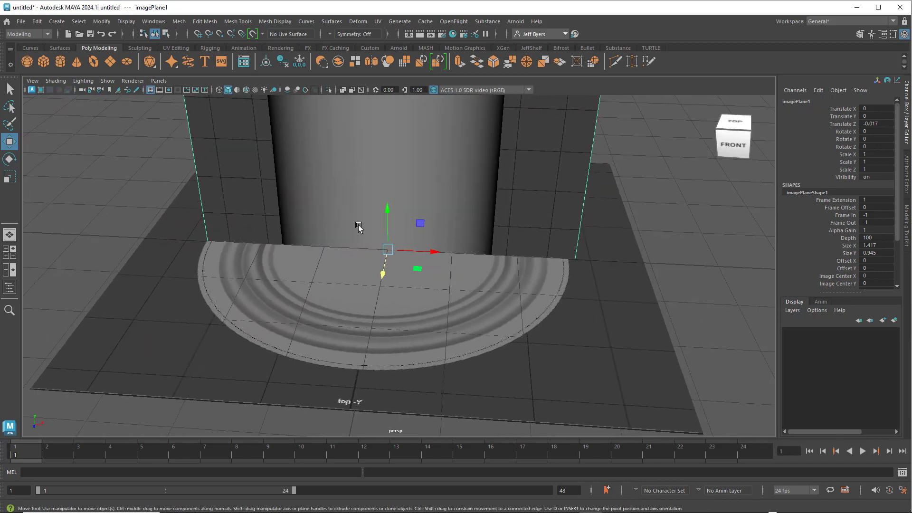
Scale the front image plane up evenly.
key("r")
left_click_drag(387, 250, 587, 268)
scroll(430, 255, "down", 4)
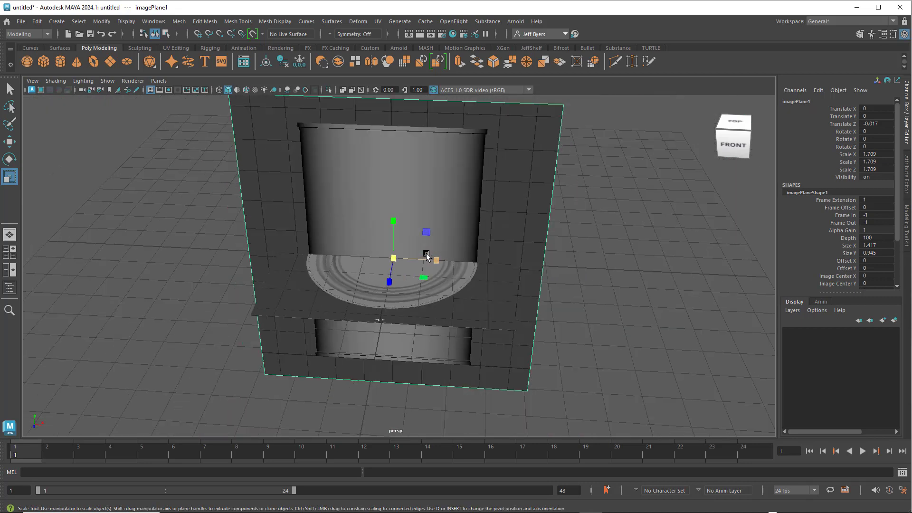
scroll(422, 258, "down", 2)
scroll(411, 259, "up", 1)
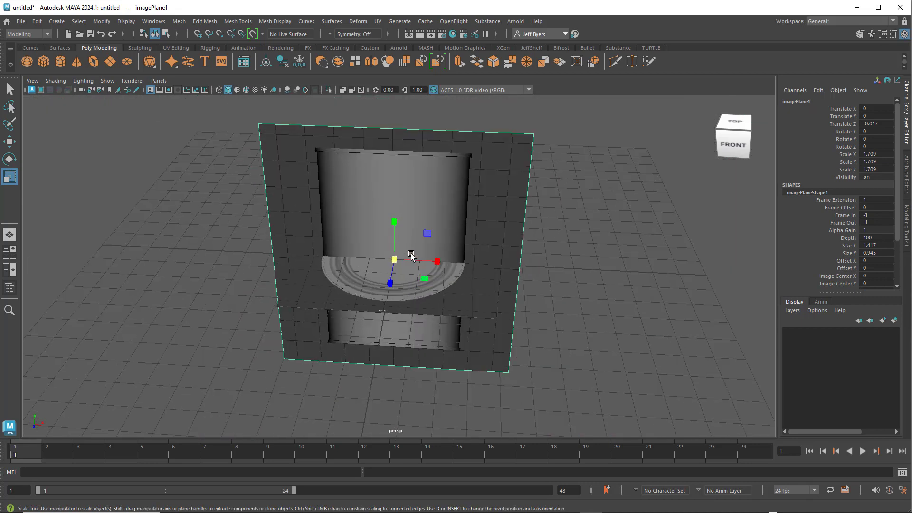
Lower the front plane to Translate Y -4.579, aligning the can top with the lid image.
key("w")
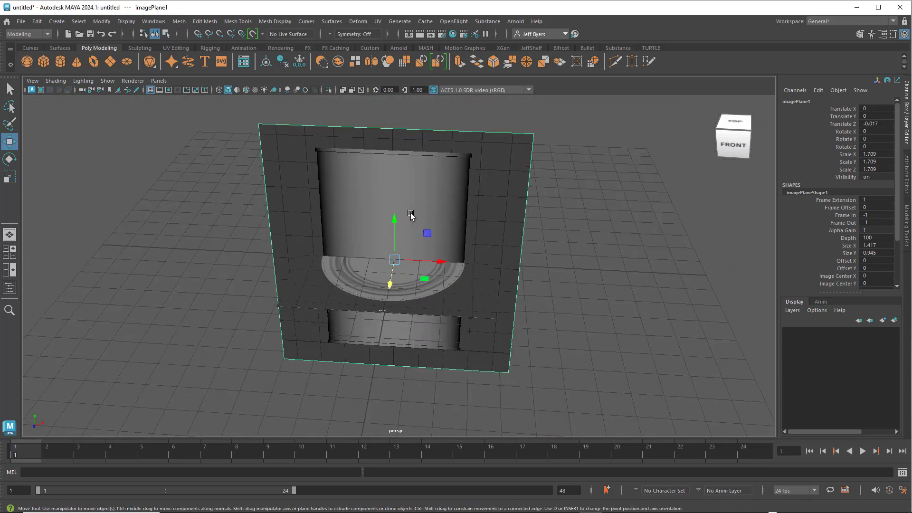
left_click_drag(394, 221, 396, 315)
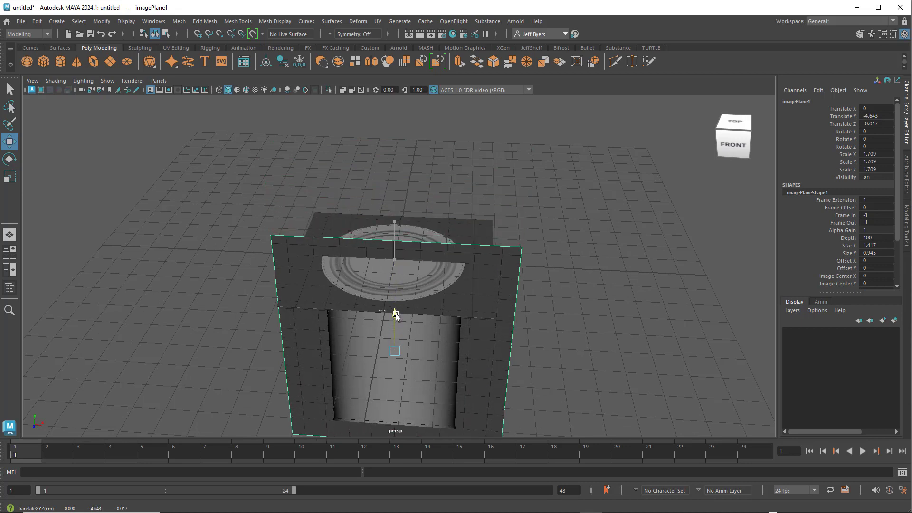
scroll(396, 304, "up", 2)
scroll(397, 295, "up", 3)
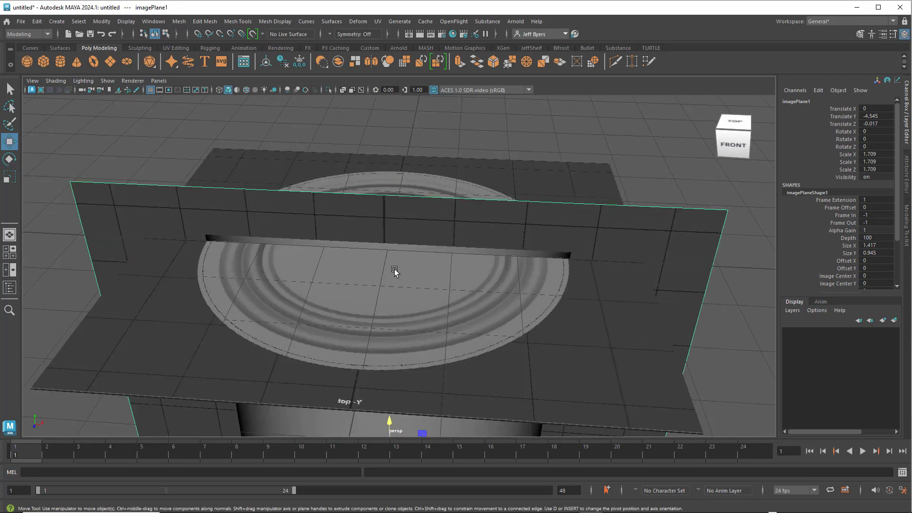
scroll(396, 269, "down", 2)
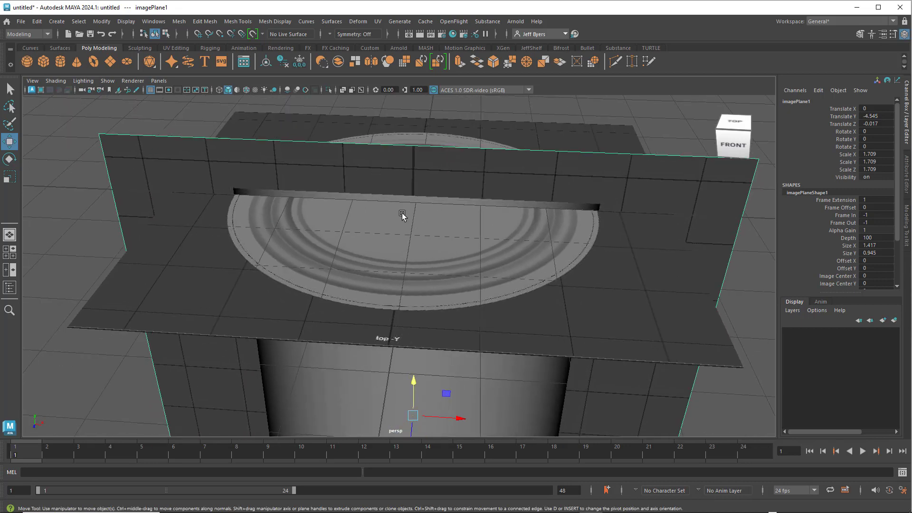
left_click_drag(411, 380, 412, 380)
mouse_move(412, 380)
left_mouse_down("alt")
mouse_move(422, 336)
mouse_move(432, 332)
mouse_move(436, 275)
left_mouse_up("alt")
scroll(420, 326, "up", 5)
scroll(446, 320, "down", 5)
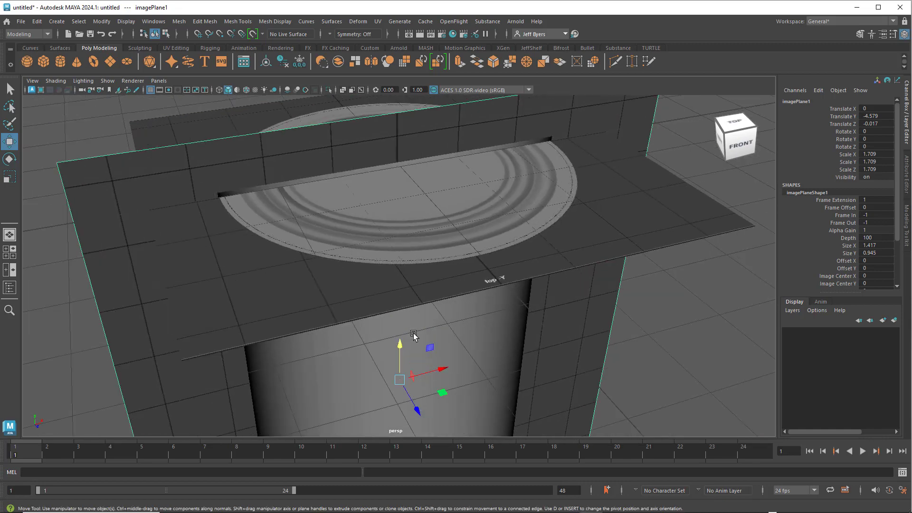
Shrink the side plane slightly to a uniform scale of 1.704.
key("r")
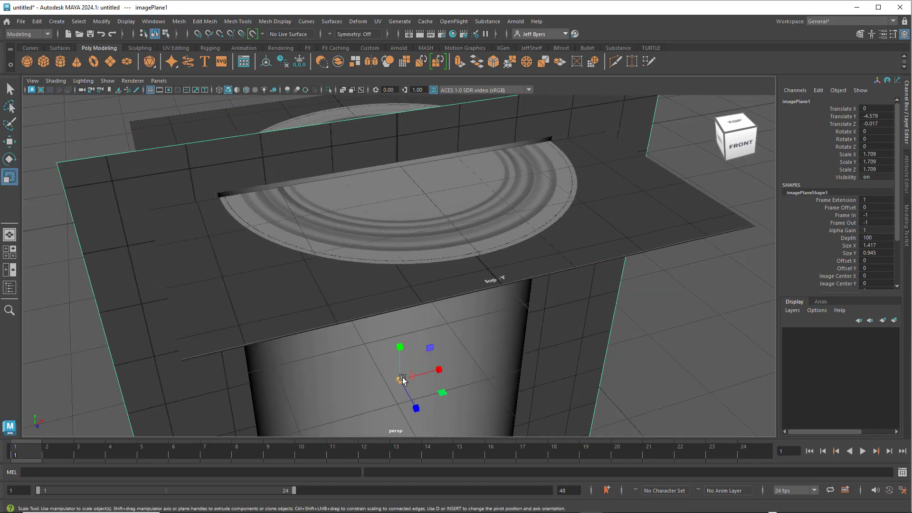
left_click_drag(402, 378, 401, 377)
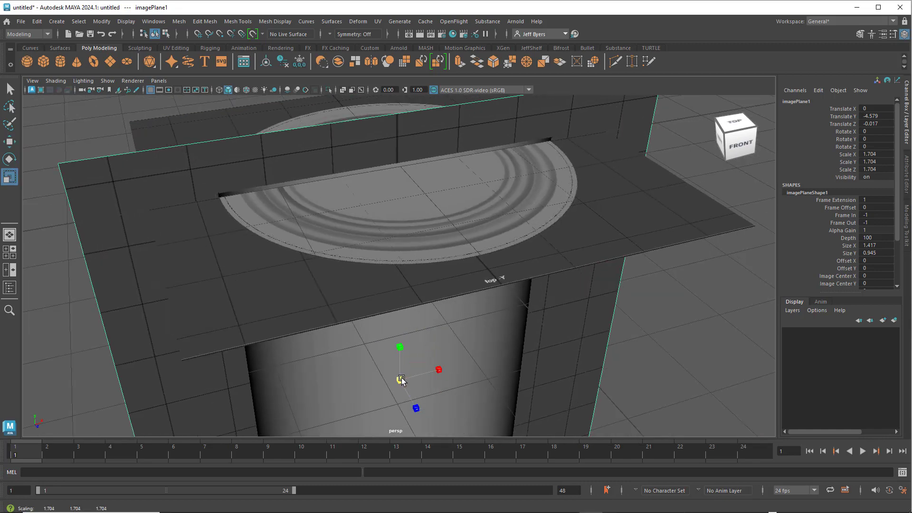
scroll(401, 380, "up", 5)
scroll(281, 267, "up", 3)
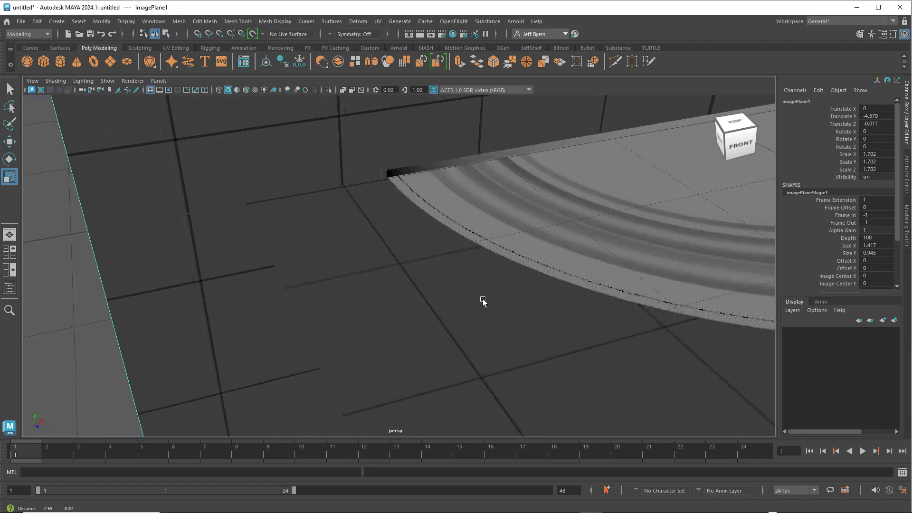
scroll(456, 299, "up", 2)
scroll(427, 298, "up", 2)
scroll(423, 295, "up", 2)
scroll(424, 293, "up", 2)
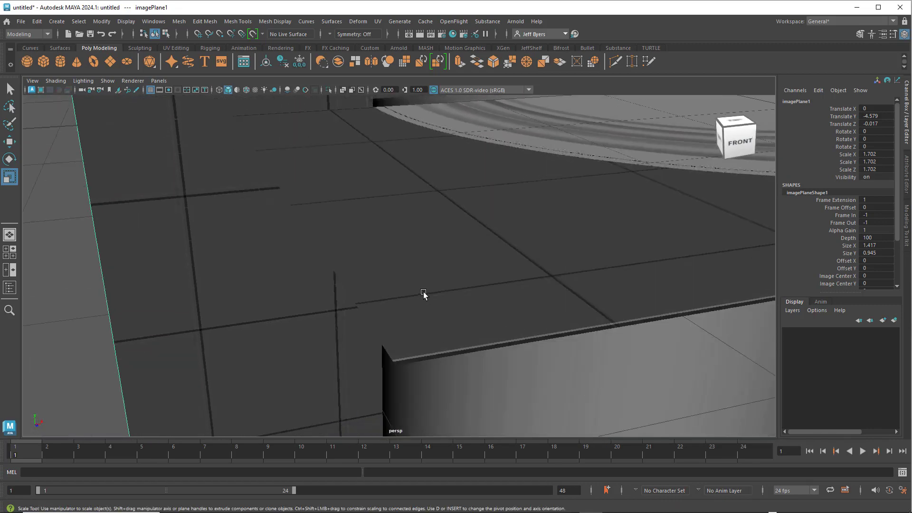
scroll(423, 292, "down", 3)
Inspect the lid and fine-tune the side plane's uniform scale to about 1.705.
mouse_move(428, 295)
left_mouse_down("alt")
mouse_move(439, 295)
mouse_move(420, 292)
mouse_move(454, 295)
mouse_move(456, 287)
left_mouse_up("alt")
scroll(456, 295, "up", 2)
scroll(456, 295, "up", 2)
scroll(456, 295, "up", 2)
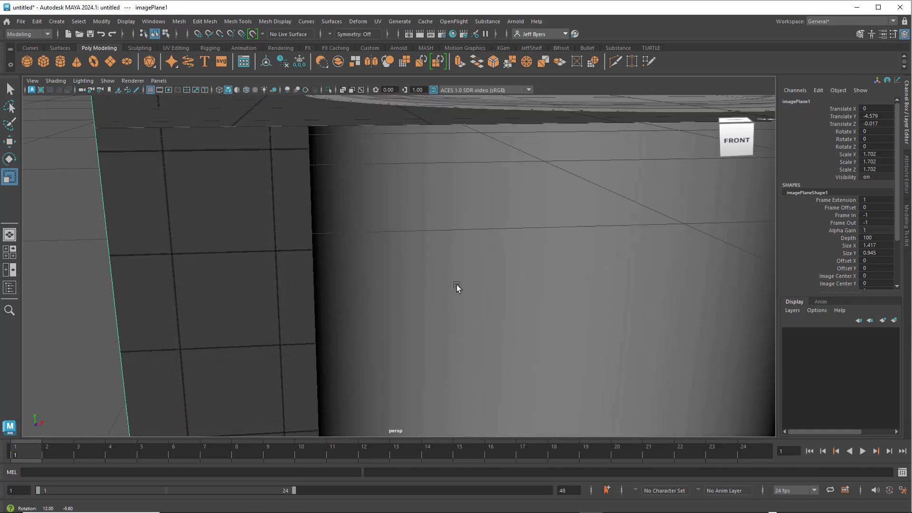
scroll(456, 287, "down", 5)
scroll(543, 384, "down", 3)
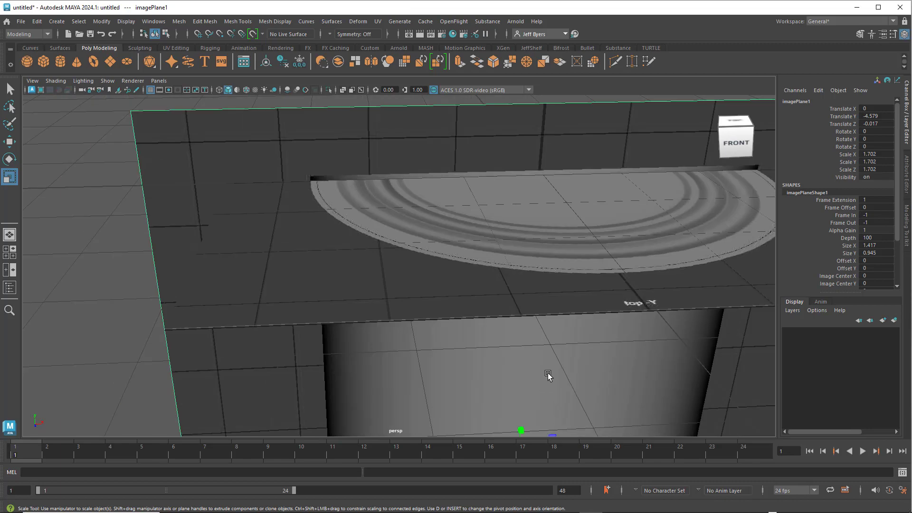
scroll(523, 351, "up", 4)
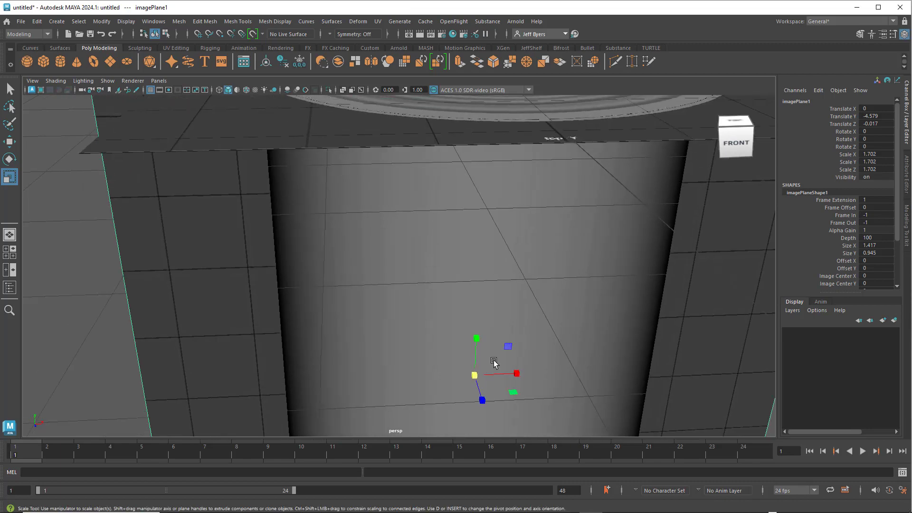
scroll(494, 363, "down", 2)
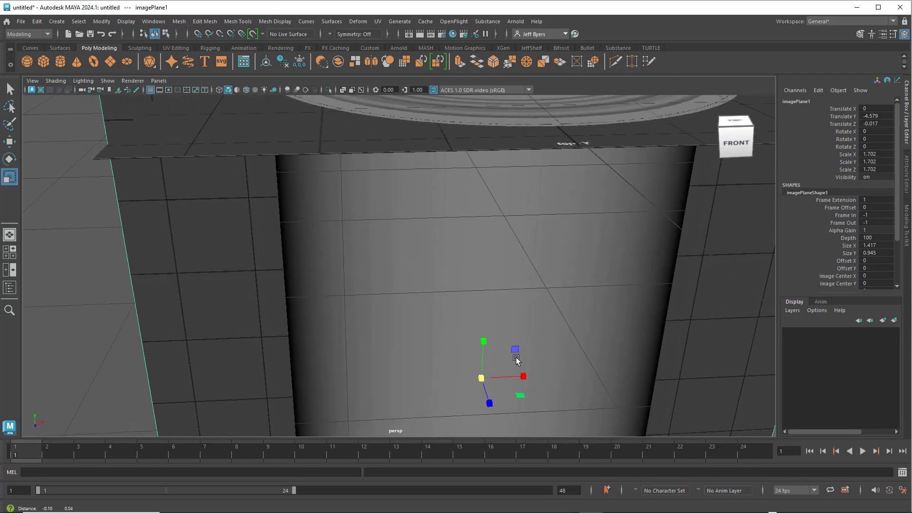
scroll(499, 358, "down", 1)
scroll(504, 351, "down", 2)
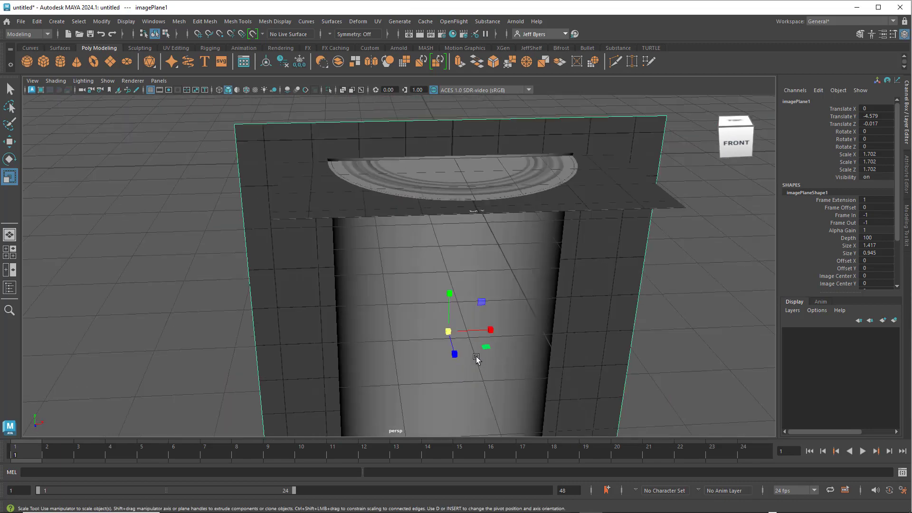
left_click_drag(449, 331, 449, 331)
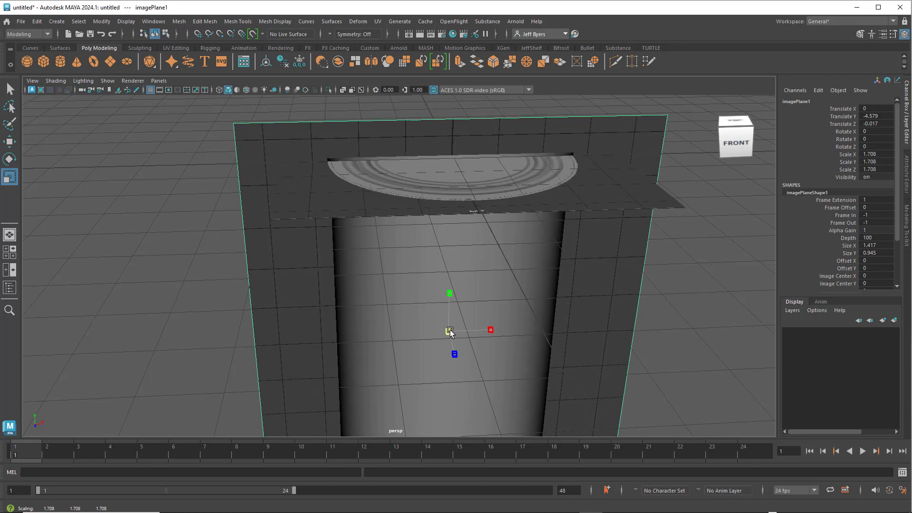
Raise the side image plane to Translate Y -0.264.
scroll(449, 330, "up", 3)
scroll(449, 332, "up", 2)
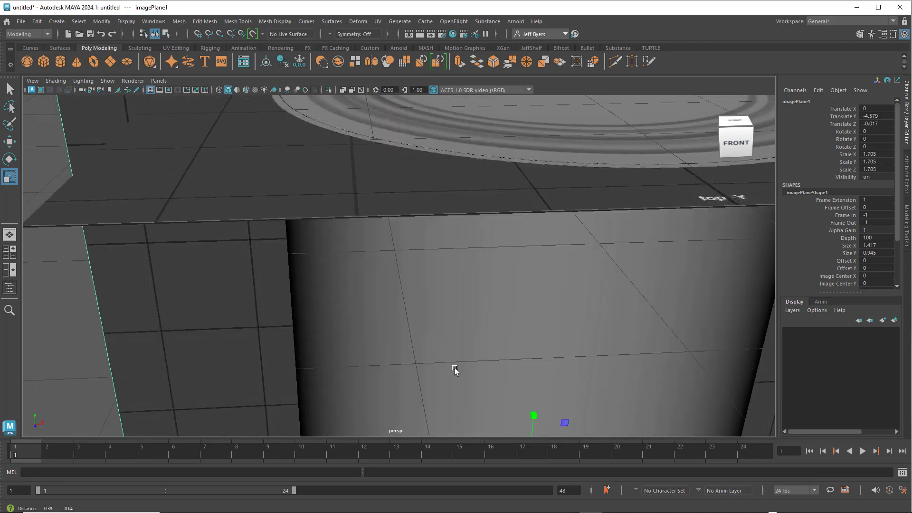
scroll(451, 343, "up", 2)
mouse_move(451, 342)
left_mouse_down("alt")
mouse_move(478, 350)
mouse_move(401, 342)
mouse_move(484, 356)
left_mouse_up("alt")
scroll(401, 342, "down", 3)
scroll(401, 342, "down", 3)
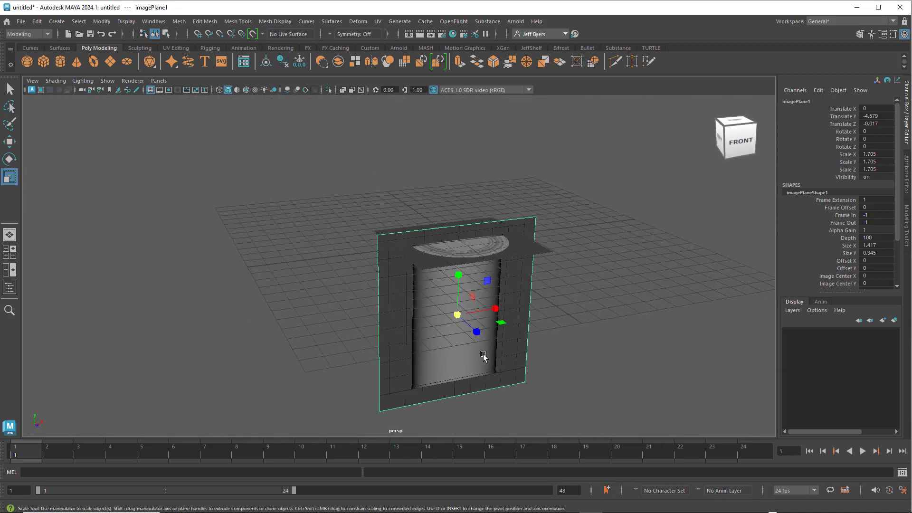
key("w")
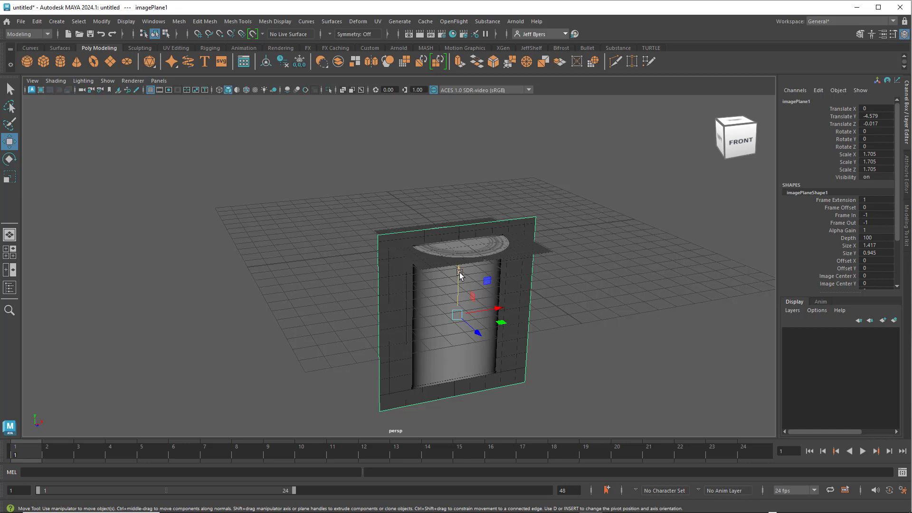
left_click_drag(462, 308, 457, 228)
In the front view, raise the side plane to Translate Y 0.171.
key("space")
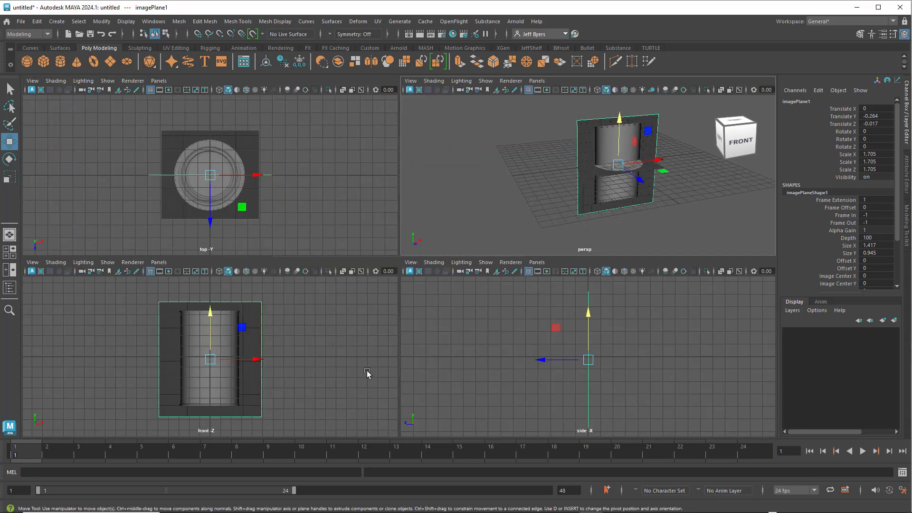
key("space")
left_click_drag(402, 252, 409, 215)
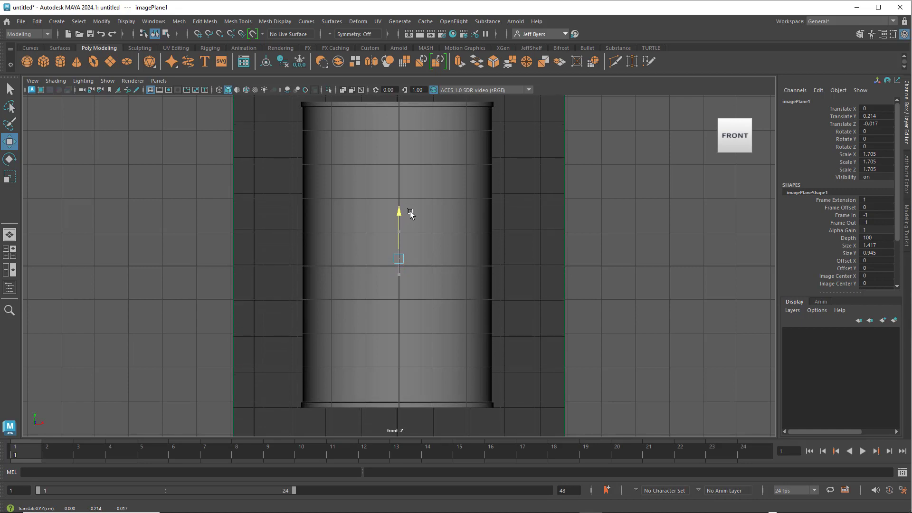
scroll(436, 233, "down", 2)
mouse_move(456, 259)
left_mouse_down("alt")
mouse_move(469, 267)
mouse_move(455, 274)
left_mouse_up("alt")
key("space")
key("space")
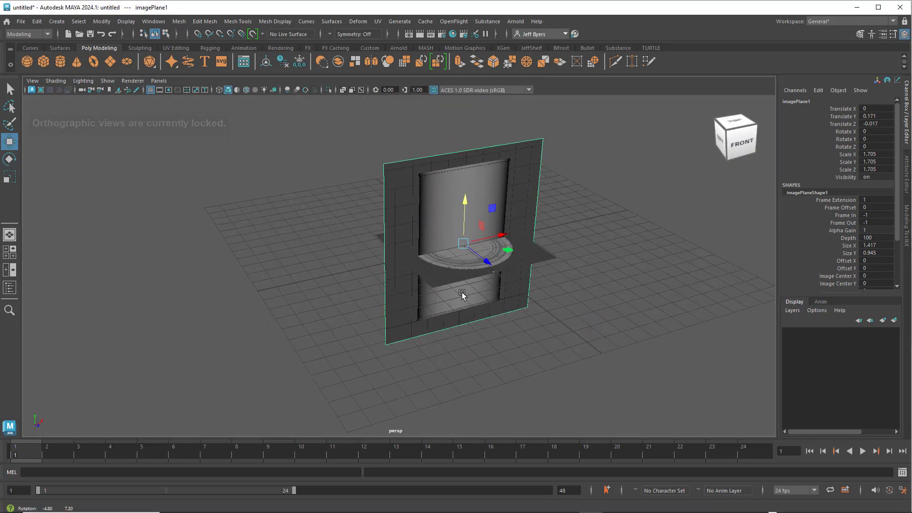
Lower the lid image plane to Translate Y -5.103, near the can's base.
left_click(454, 274)
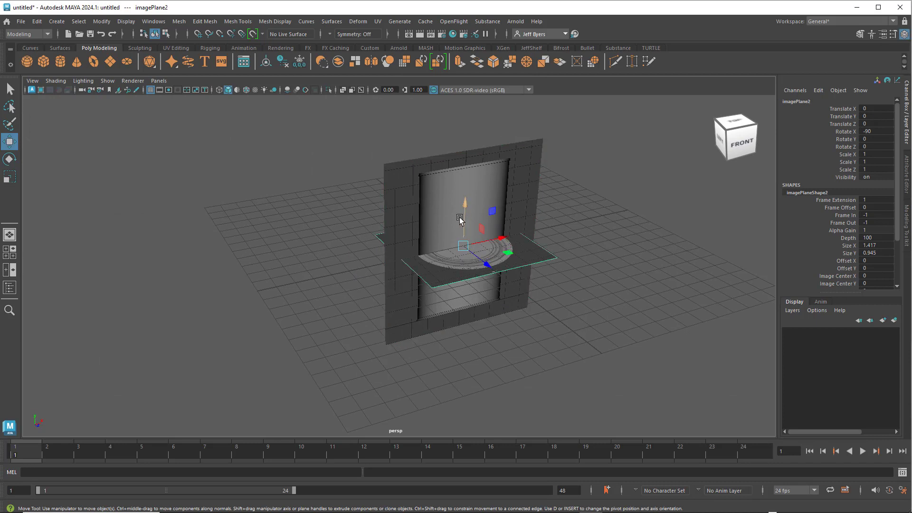
key("space")
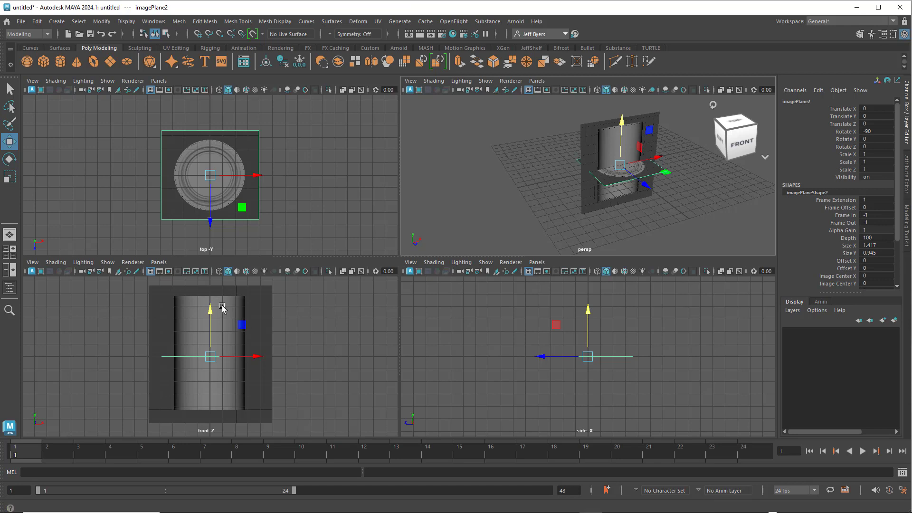
left_click_drag(210, 311, 206, 374)
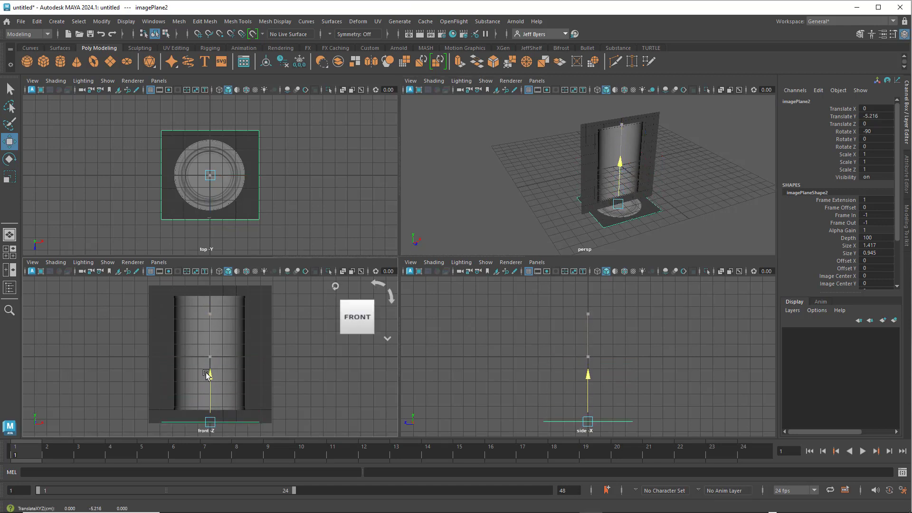
Push the side image plane back along Z to -12.732.
left_click(209, 369)
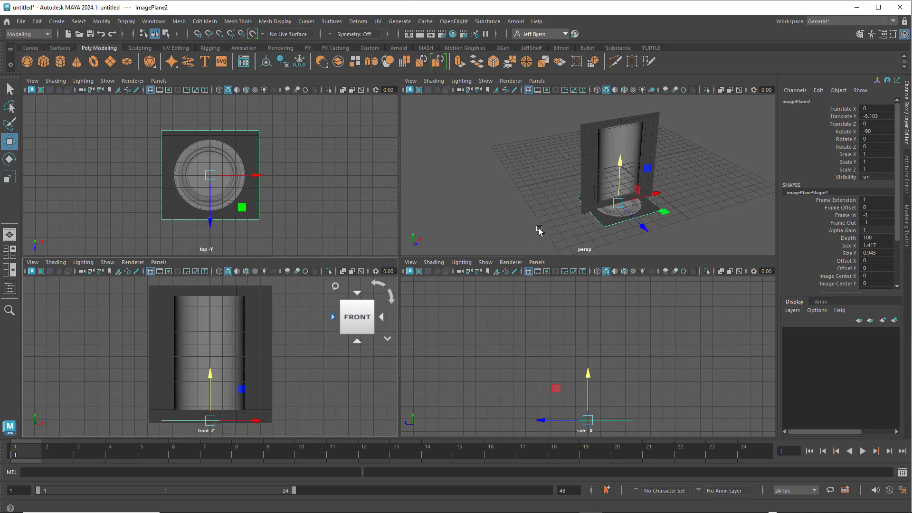
left_click_drag(643, 183, 592, 145)
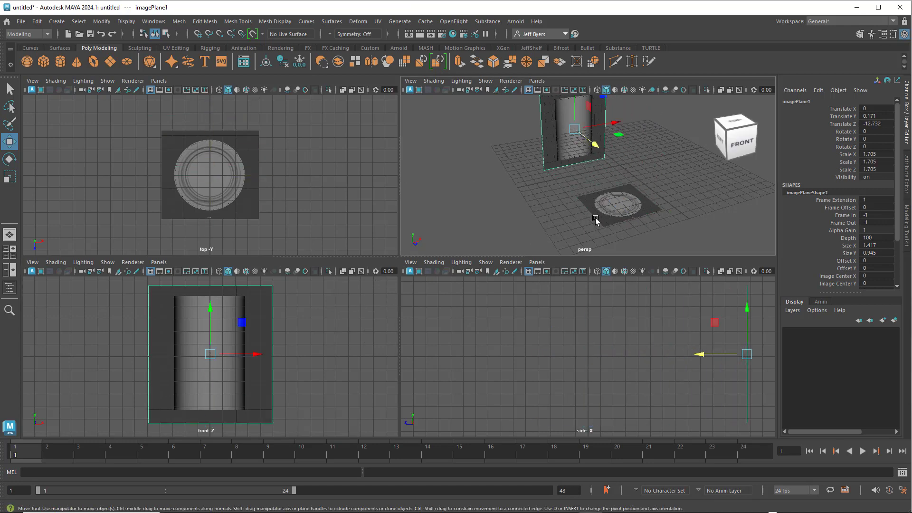
mouse_move(580, 222)
left_mouse_down("alt")
mouse_move(613, 204)
mouse_move(570, 208)
left_mouse_up("alt")
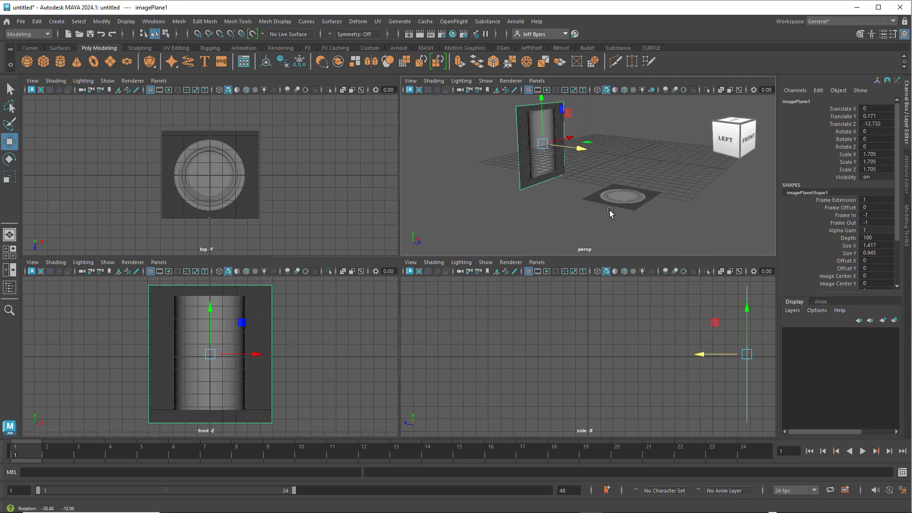
Cycle the viewport through the top and front views to check the reference alignment.
left_click_drag(570, 208, 555, 204, "alt")
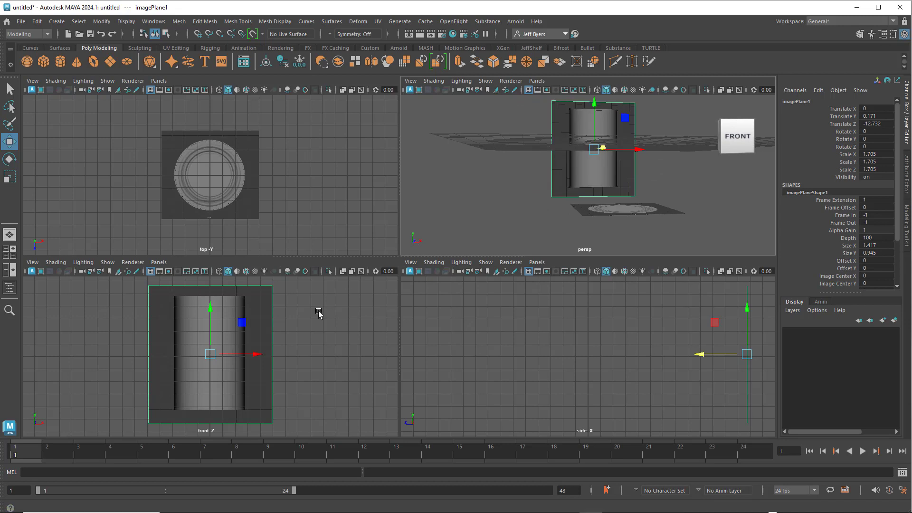
key("space")
scroll(487, 274, "down", 1)
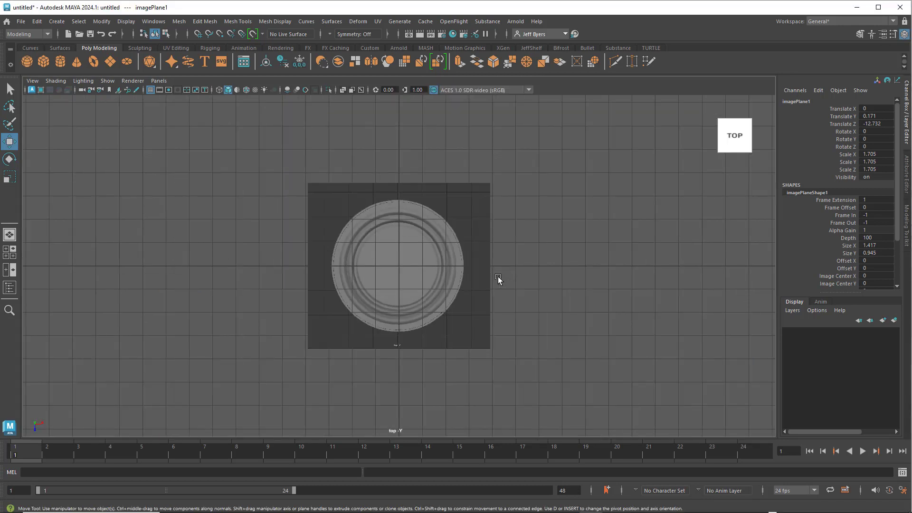
key("space")
key("space")
scroll(394, 294, "down", 1)
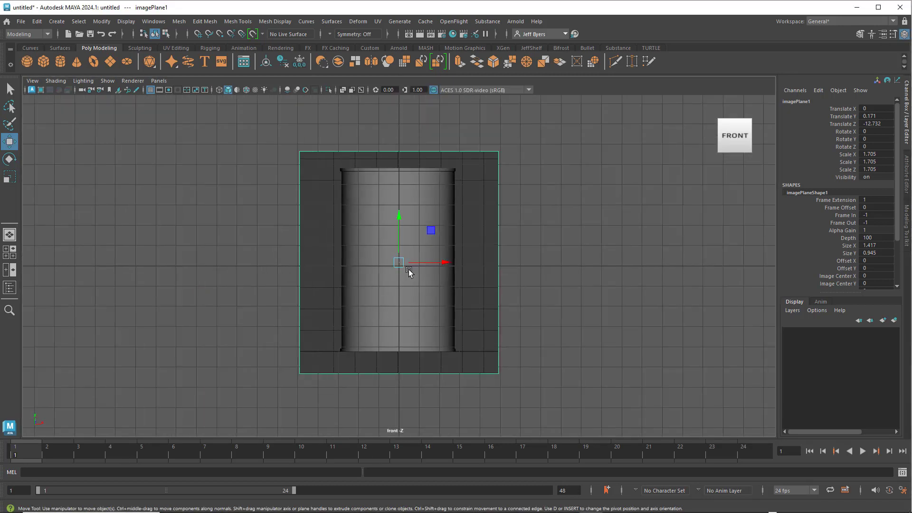
key("space")
key("space")
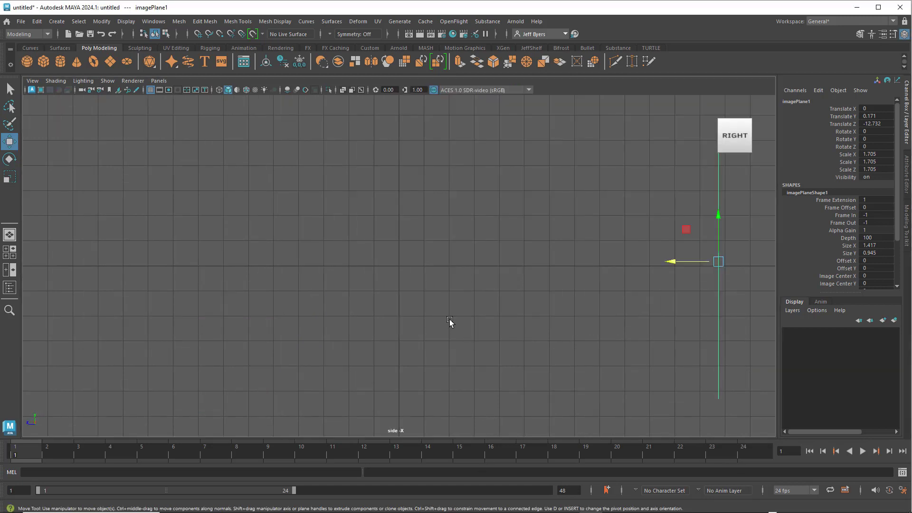
Maximize the side view and bring up its View menu for image plane options.
middle_click_drag(449, 320, 460, 273, "alt")
scroll(452, 278, "down", 1)
scroll(443, 282, "down", 1)
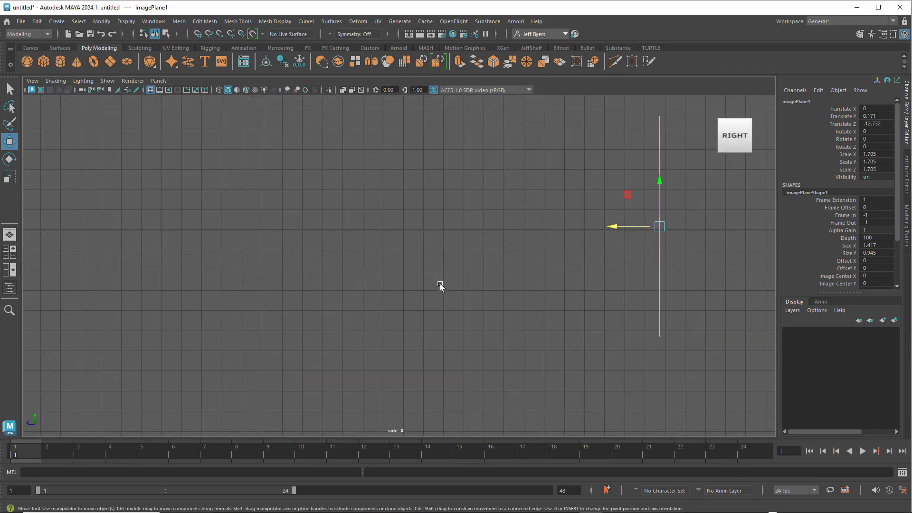
left_click(32, 81)
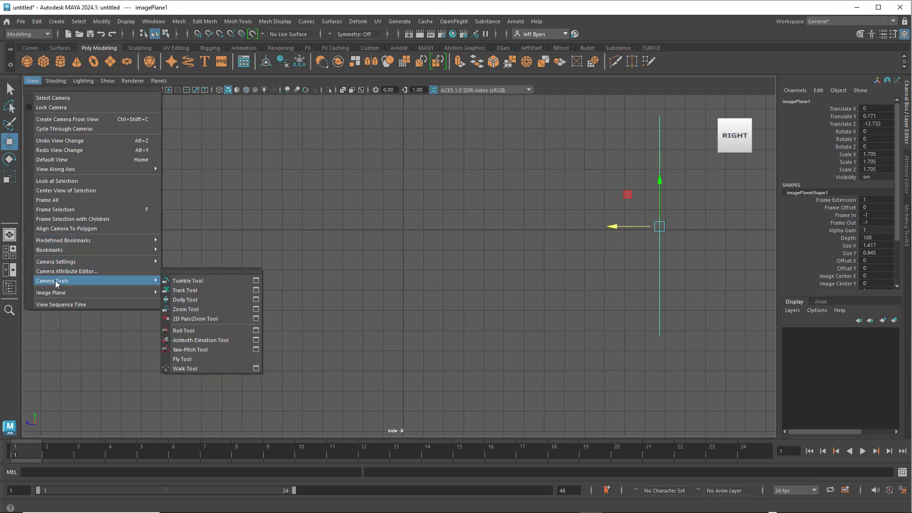
mouse_move(50, 293)
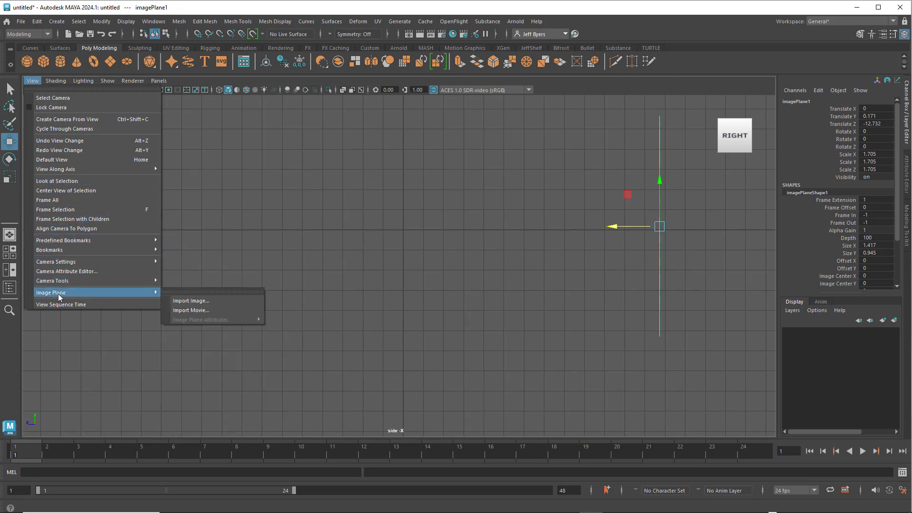
Import Food_Can_01.jpeg as an image plane in the side view, then return to four views.
left_click(180, 298)
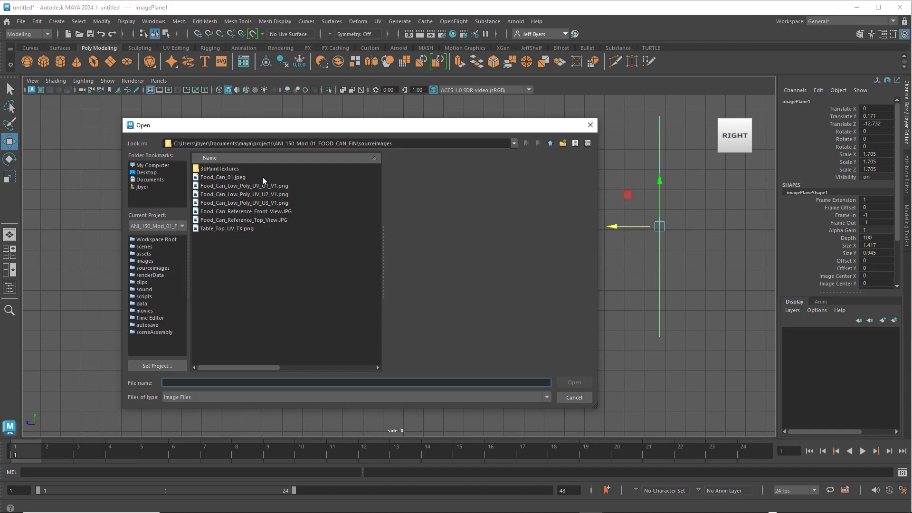
left_click(244, 178)
left_click(576, 383)
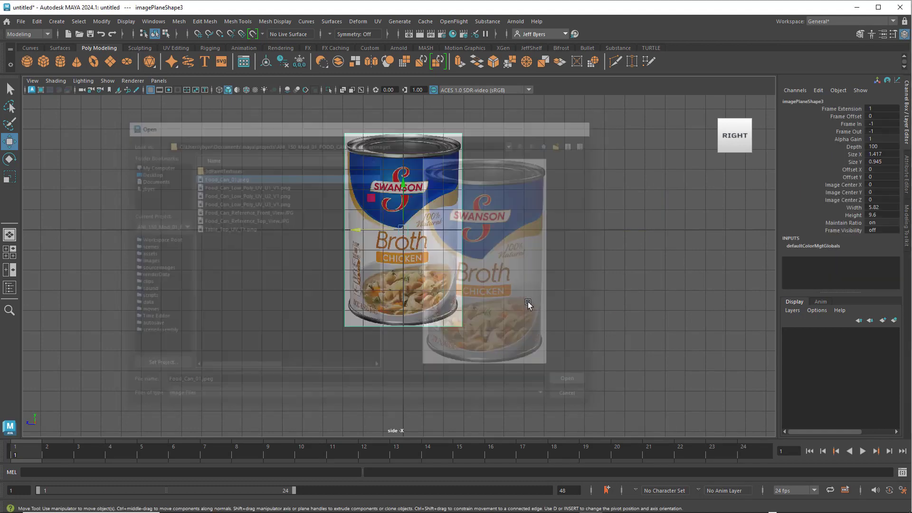
scroll(490, 262, "down", 3)
key("space")
key("space")
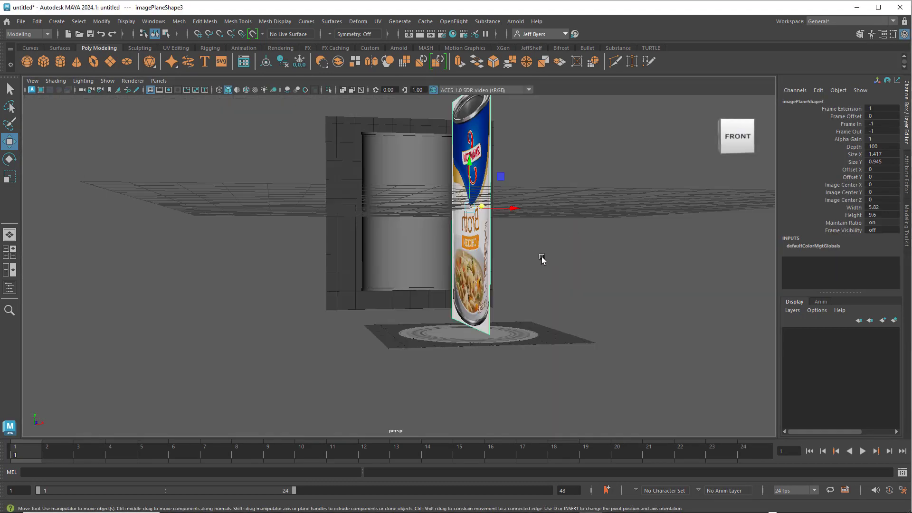
scroll(542, 259, "down", 3)
scroll(513, 275, "down", 3)
Orbit the perspective view toward the new can image plane and select it.
mouse_move(501, 278)
left_mouse_down("alt")
mouse_move(508, 301)
mouse_move(463, 244)
mouse_move(532, 190)
mouse_move(505, 205)
mouse_move(471, 137)
left_mouse_up("alt")
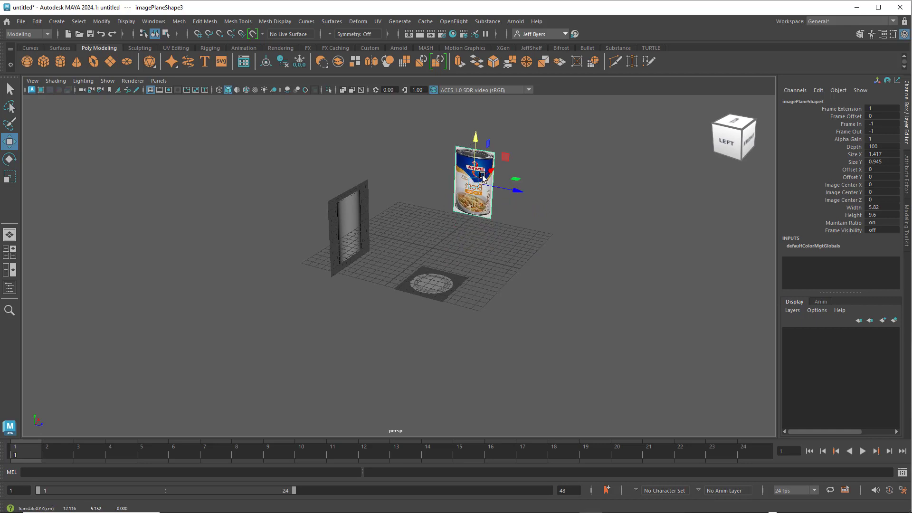
scroll(483, 176, "up", 5)
left_click_drag(446, 252, 442, 230, "alt")
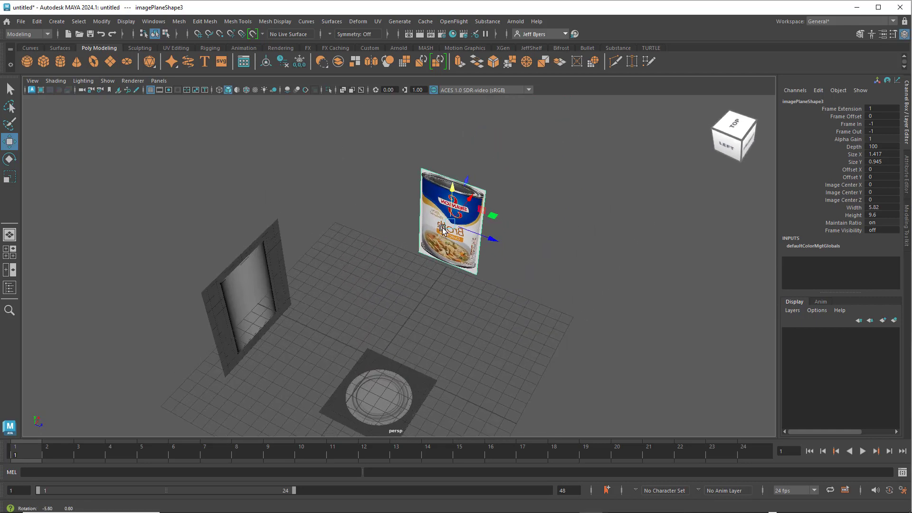
scroll(446, 223, "up", 1)
scroll(463, 209, "up", 2)
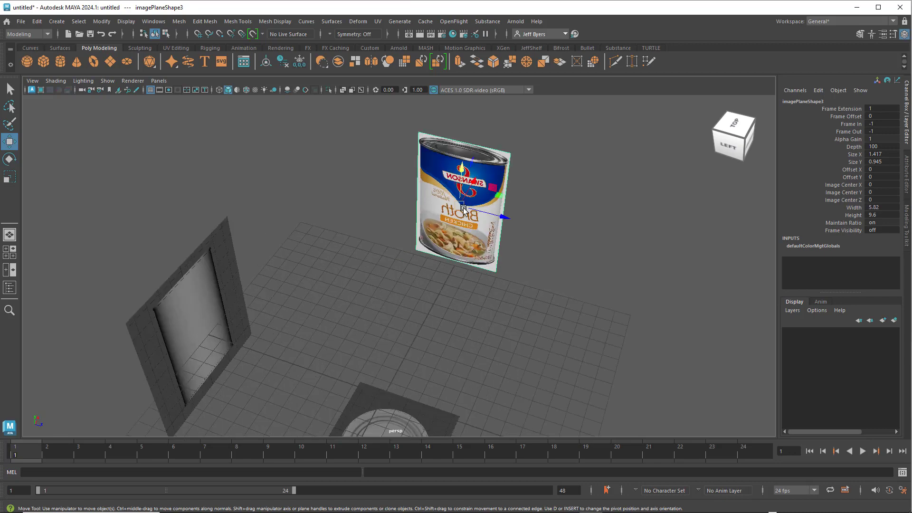
scroll(463, 209, "up", 2)
left_click_drag(468, 216, 484, 235, "alt")
scroll(490, 242, "up", 2)
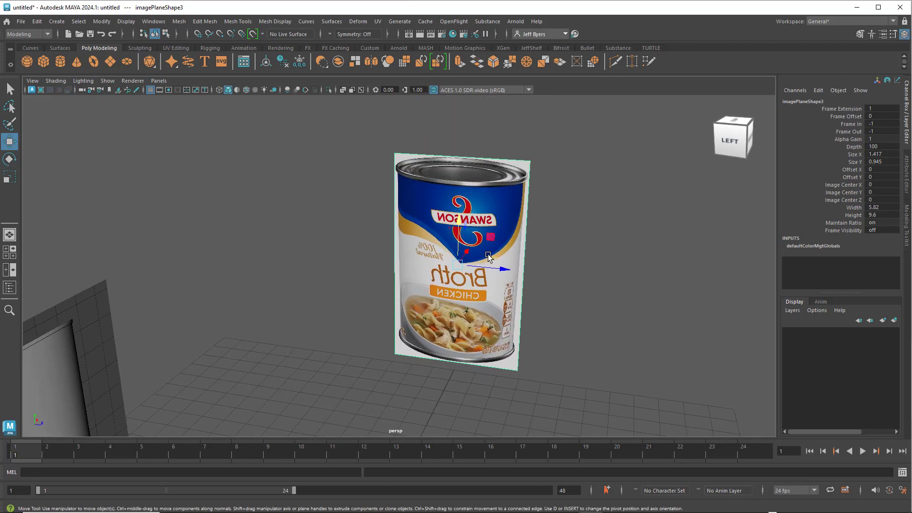
key("d")
scroll(472, 263, "up", 2)
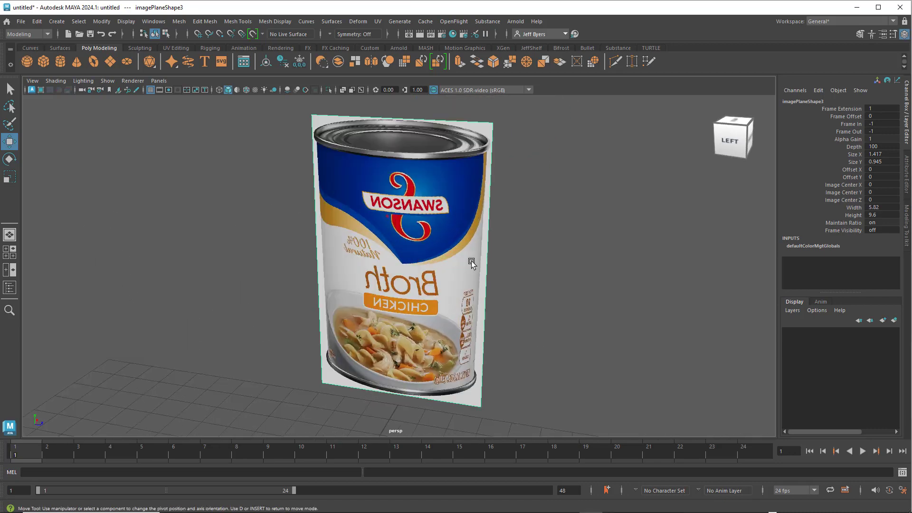
left_click(443, 267)
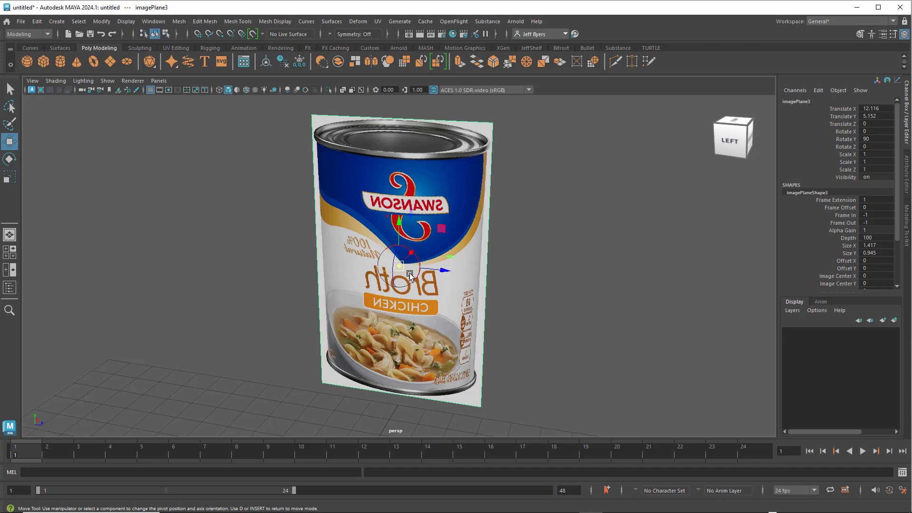
Rotate the can image plane to Rotate Y -90 so its label is unmirrored.
key("e")
left_click_drag(417, 277, 366, 280)
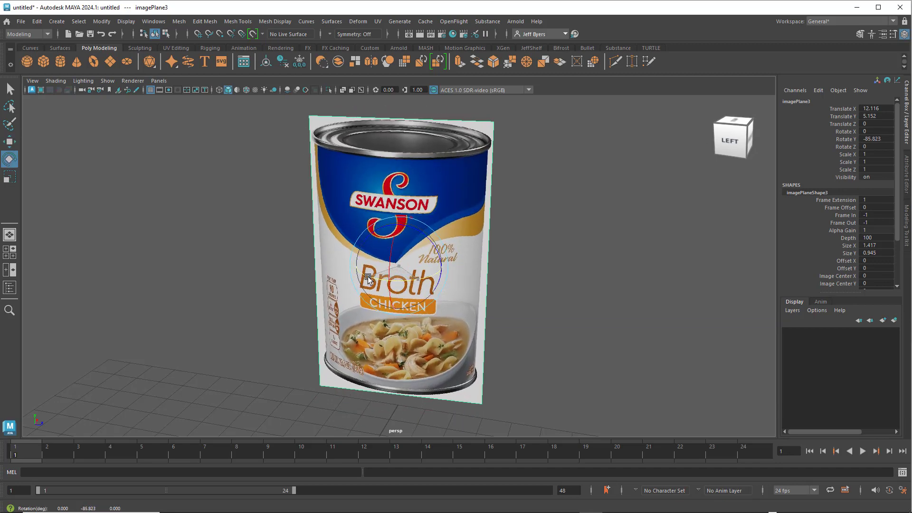
left_click(870, 139)
type("-90")
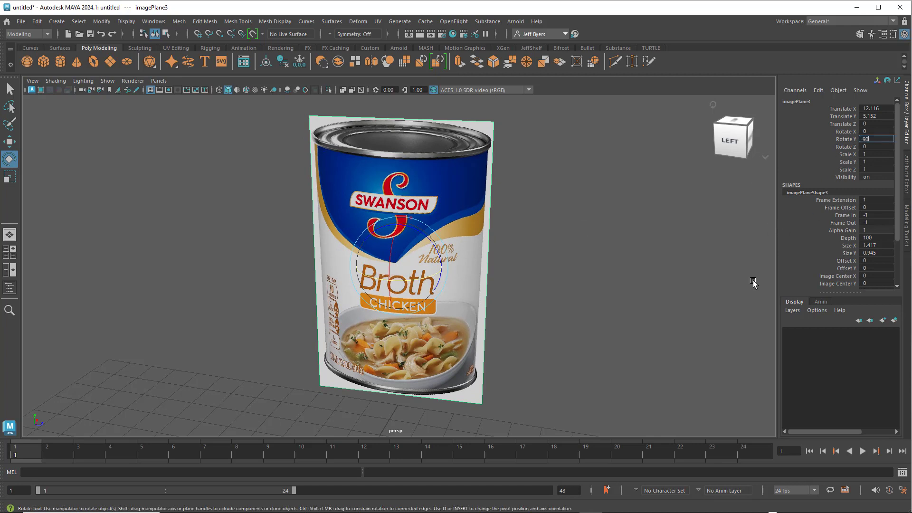
key("Return")
scroll(580, 269, "down", 5)
mouse_move(570, 269)
left_mouse_down("alt")
mouse_move(543, 275)
mouse_move(509, 265)
mouse_move(589, 252)
mouse_move(562, 252)
mouse_move(566, 269)
mouse_move(551, 259)
mouse_move(557, 256)
left_mouse_up("alt")
Move the can plane back along Z and scale it up about 2.4 times.
key("w")
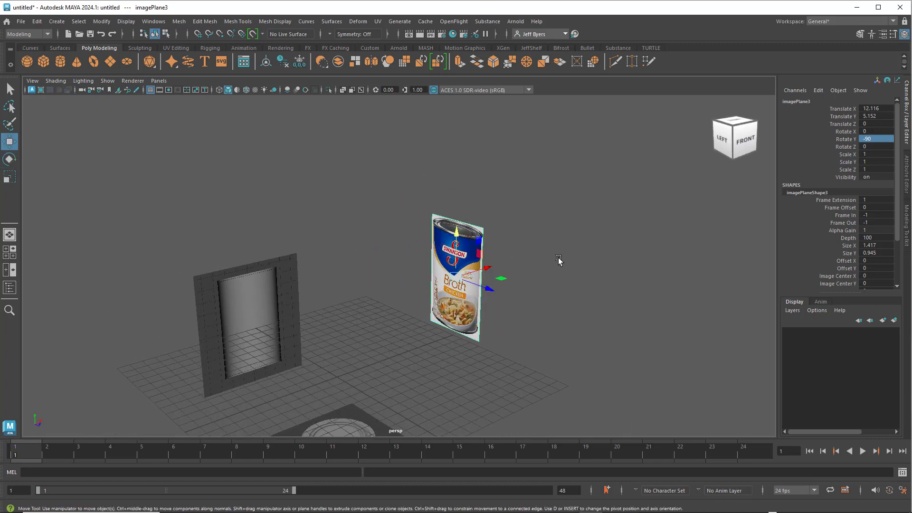
mouse_move(488, 288)
left_mouse_down()
mouse_move(428, 287)
mouse_move(441, 286)
mouse_move(437, 277)
left_mouse_up()
key("e")
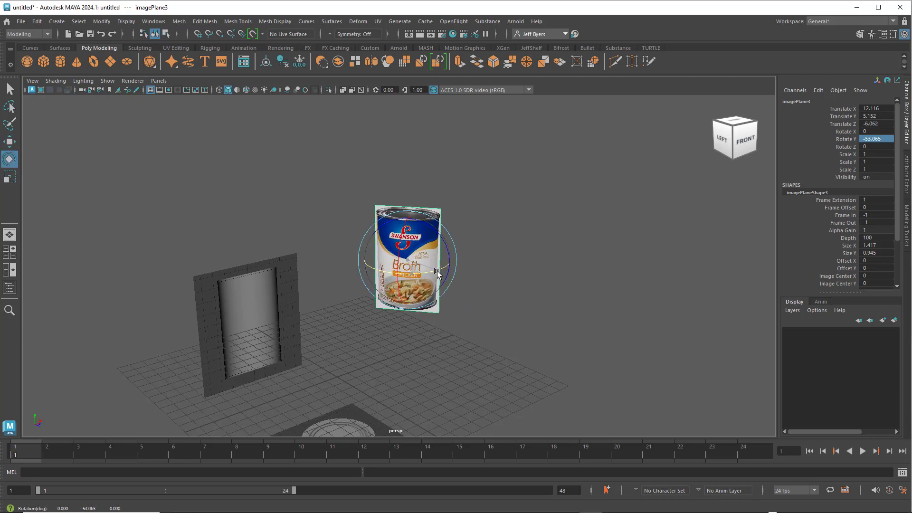
key("r")
left_click_drag(408, 261, 505, 263)
left_click(505, 263)
Reselect the can plane and move it further back and to the right.
mouse_move(471, 313)
left_mouse_down("alt")
mouse_move(447, 302)
mouse_move(455, 300)
mouse_move(392, 295)
left_mouse_up("alt")
left_click_drag(414, 324, 463, 307, "alt")
left_click(463, 304)
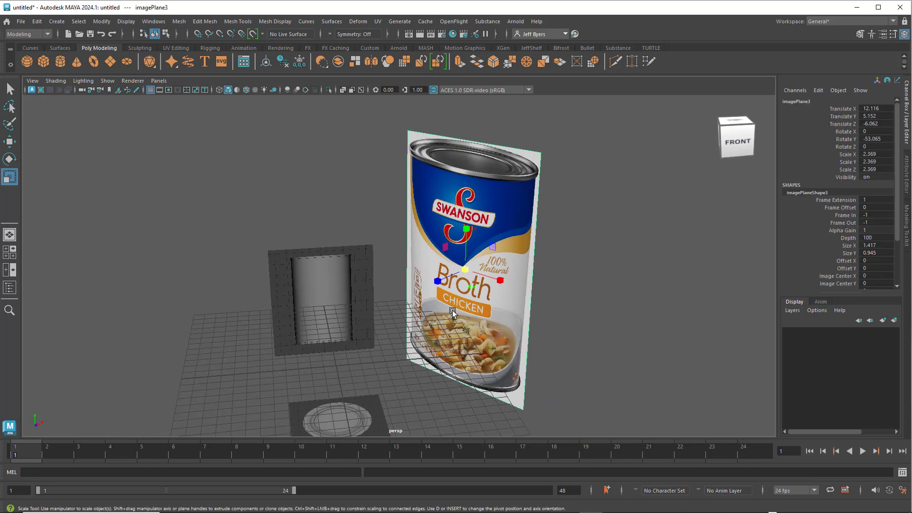
key("w")
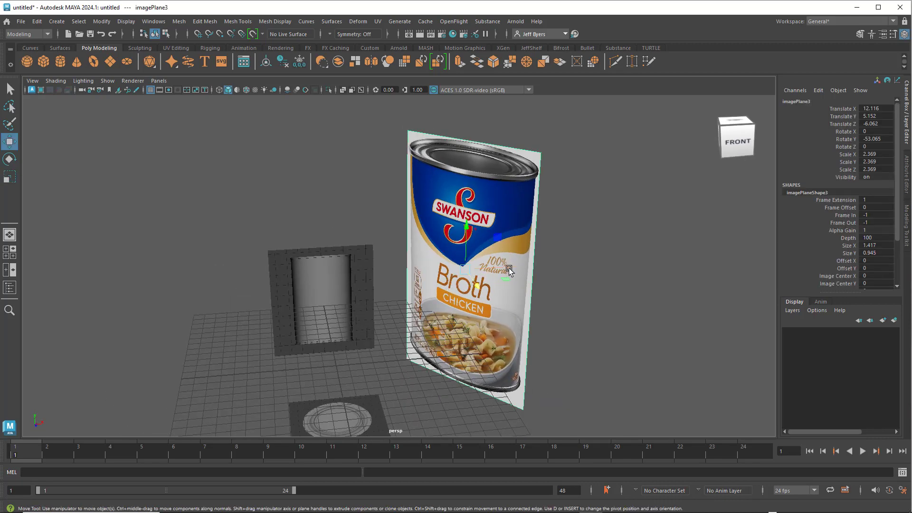
mouse_move(508, 270)
left_mouse_down()
mouse_move(511, 278)
mouse_move(498, 270)
mouse_move(511, 228)
mouse_move(563, 227)
left_mouse_up()
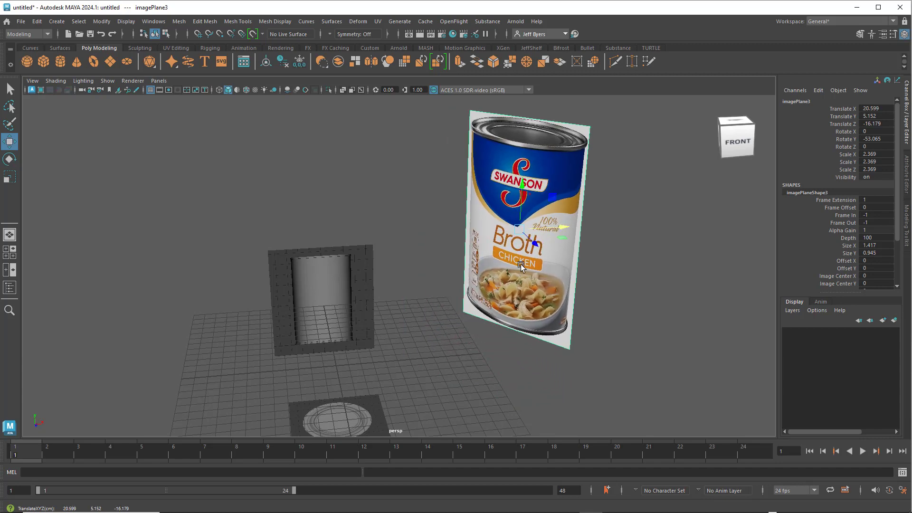
mouse_move(448, 326)
left_mouse_down("alt")
mouse_move(480, 372)
mouse_move(453, 341)
mouse_move(446, 316)
mouse_move(483, 320)
mouse_move(464, 337)
mouse_move(475, 342)
mouse_move(484, 309)
mouse_move(452, 336)
mouse_move(472, 337)
left_mouse_up("alt")
left_click(480, 372)
scroll(446, 315, "up", 3)
scroll(502, 303, "up", 2)
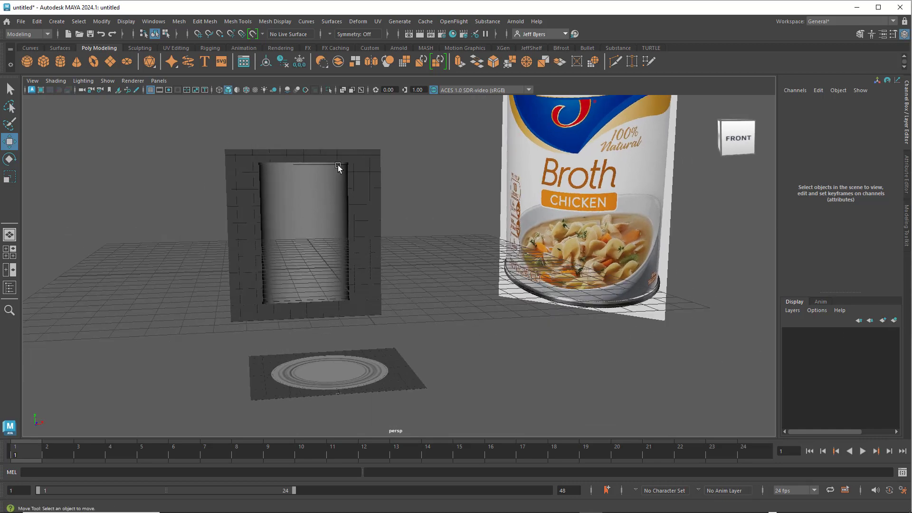
Put the door frame and lid image planes on a new layer named References, set to reference (R) display.
left_click_drag(309, 138, 385, 369)
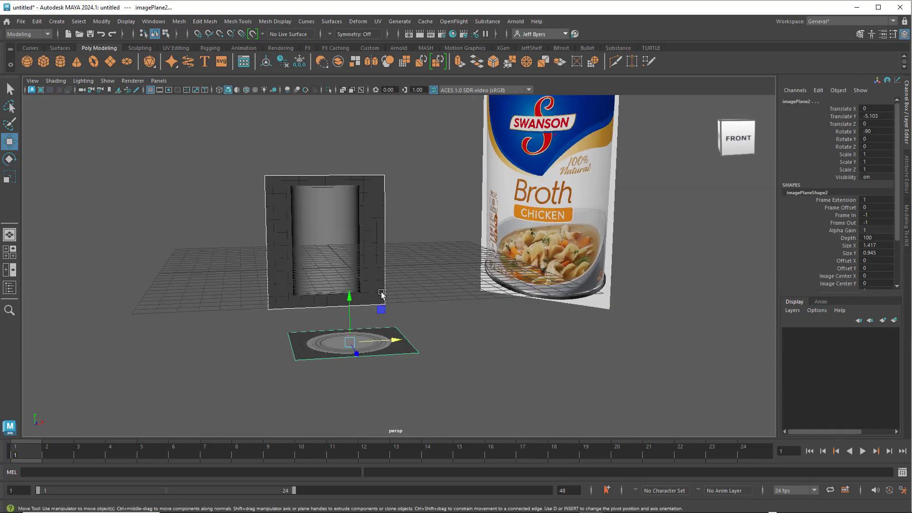
left_click(894, 321)
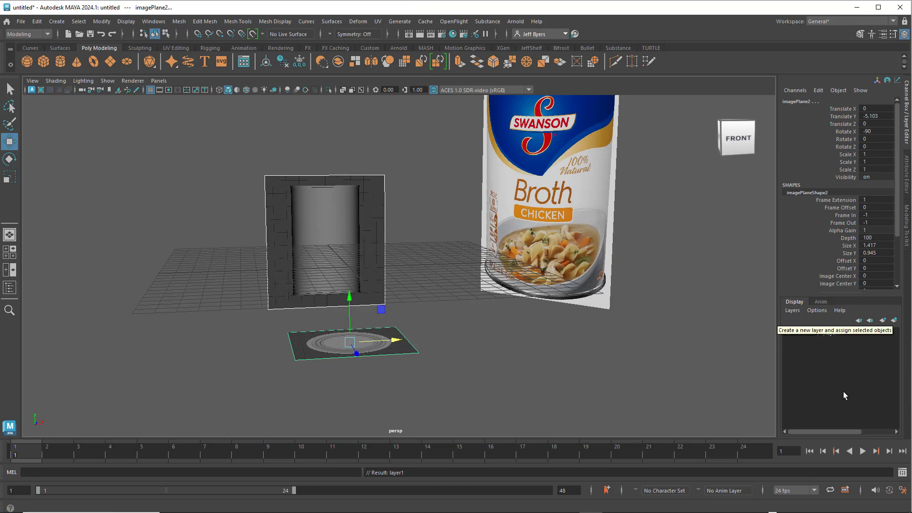
double_click(831, 333)
type("References")
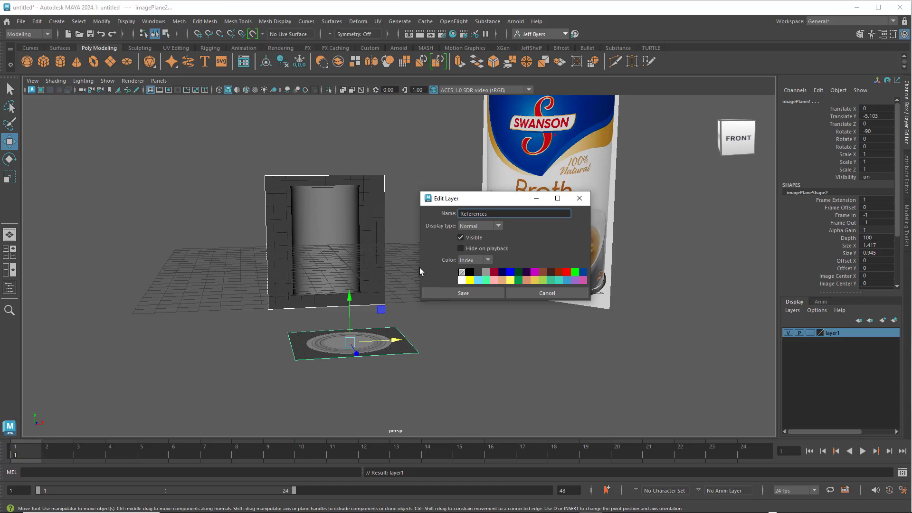
key("Return")
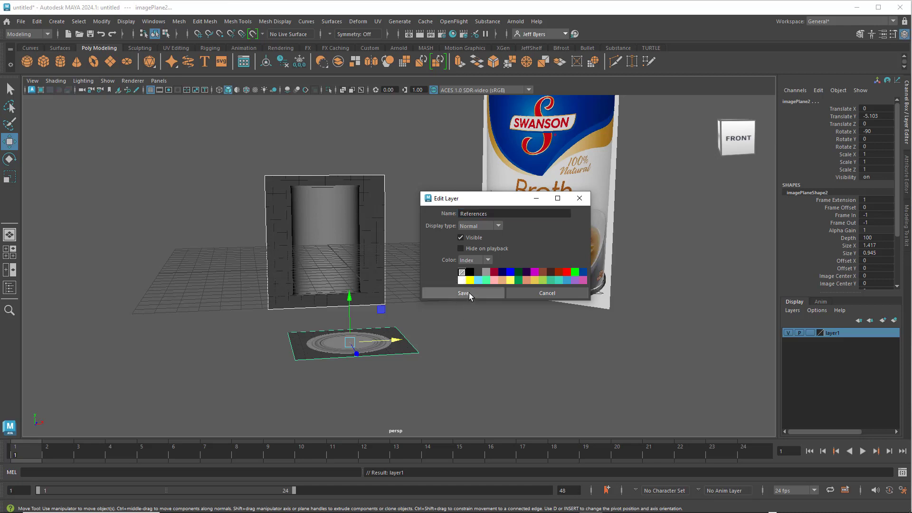
left_click(463, 293)
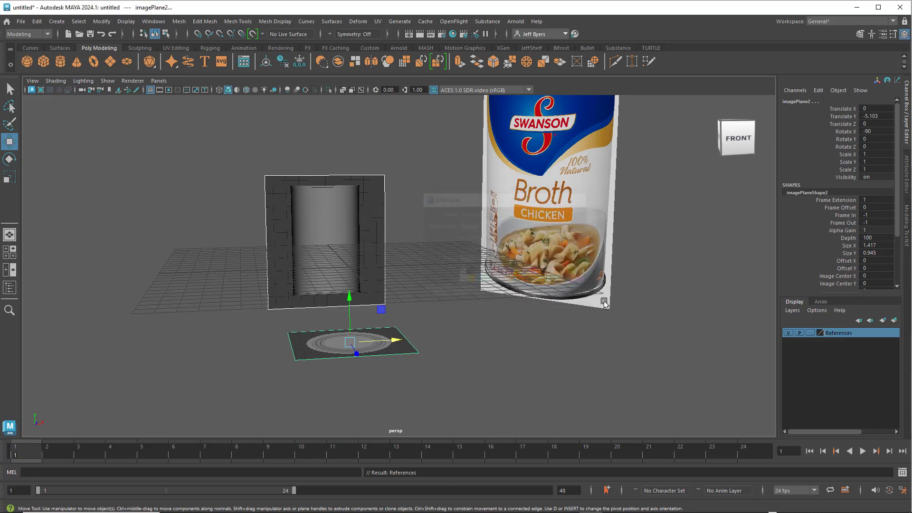
left_click(810, 333)
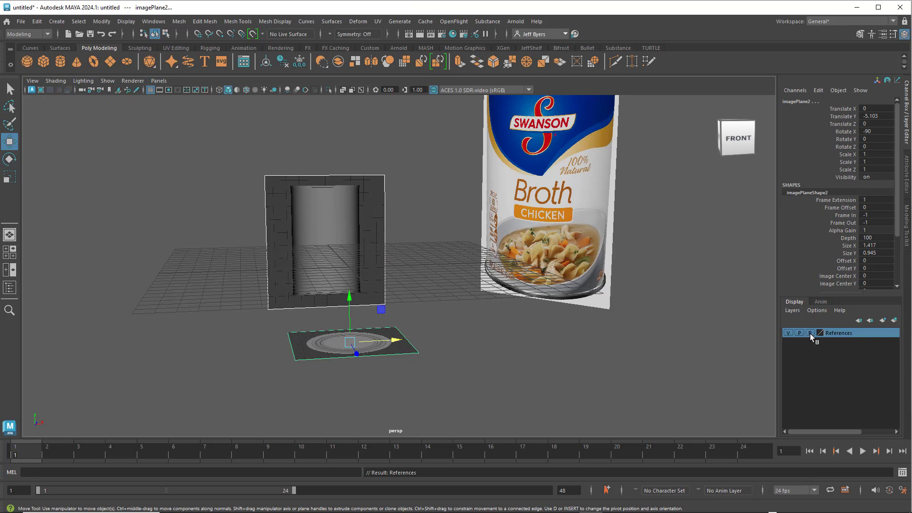
left_click(546, 332)
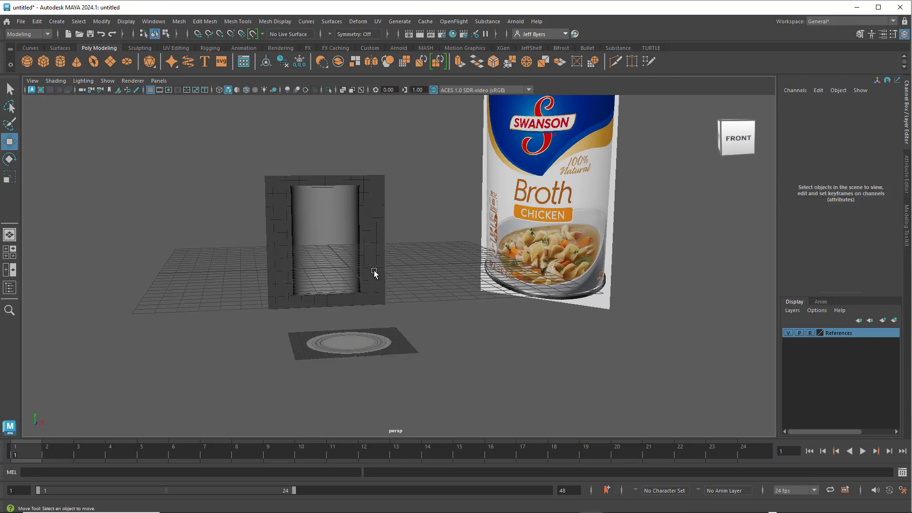
mouse_move(375, 272)
left_mouse_down("alt")
mouse_move(442, 279)
mouse_move(377, 279)
left_mouse_up("alt")
left_click(529, 236)
mouse_move(529, 236)
left_mouse_down("alt")
mouse_move(523, 250)
mouse_move(480, 266)
left_mouse_up("alt")
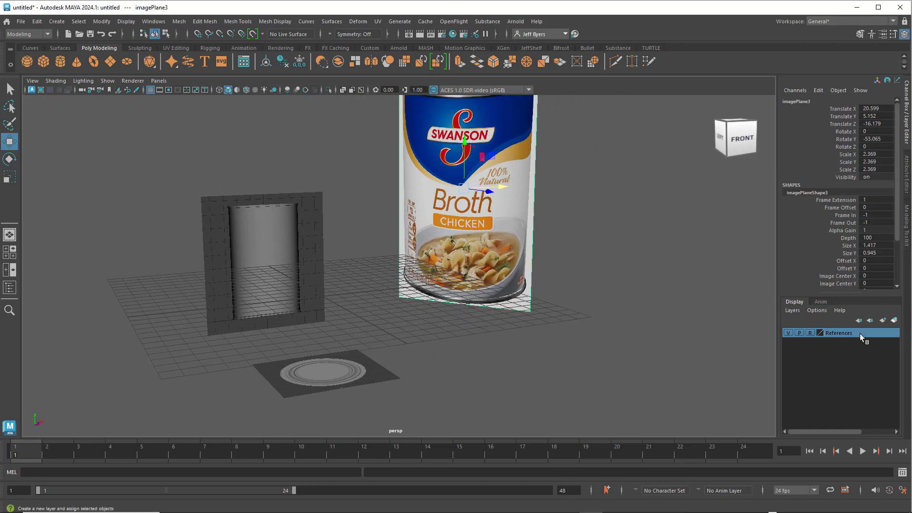
double_click(836, 332)
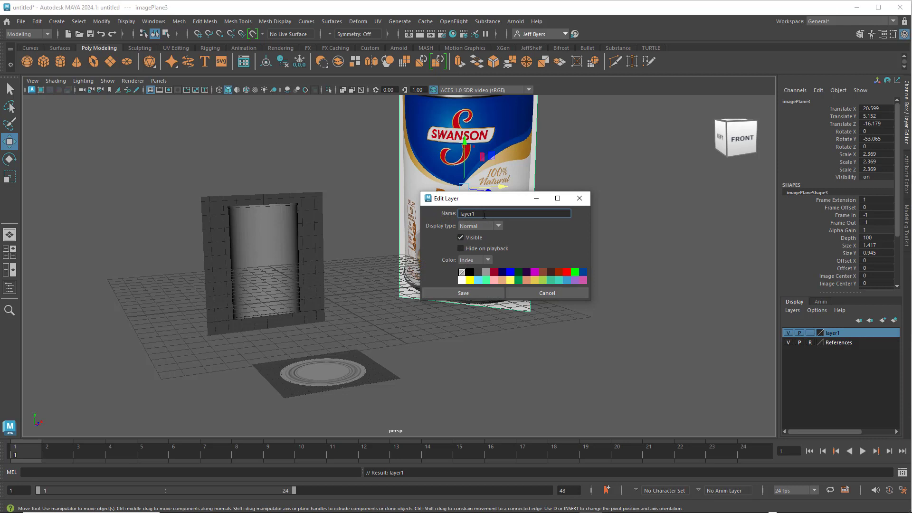
left_click_drag(484, 215, 452, 213)
type("Persp_Ref")
left_click(477, 293)
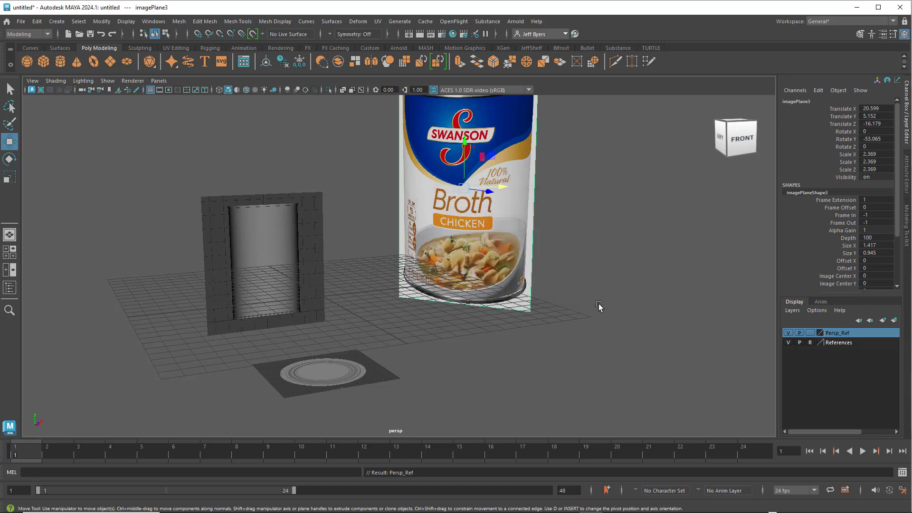
left_click(810, 332)
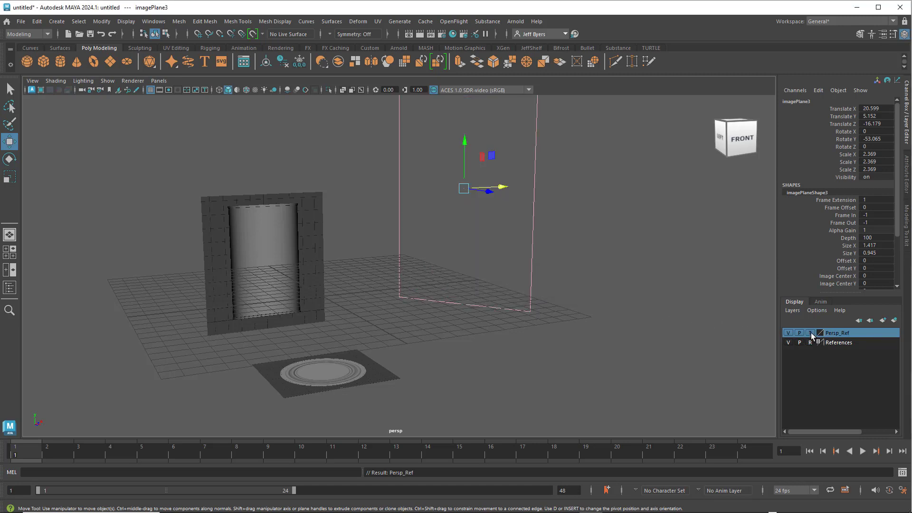
left_click(810, 332)
left_click_drag(466, 232, 488, 279)
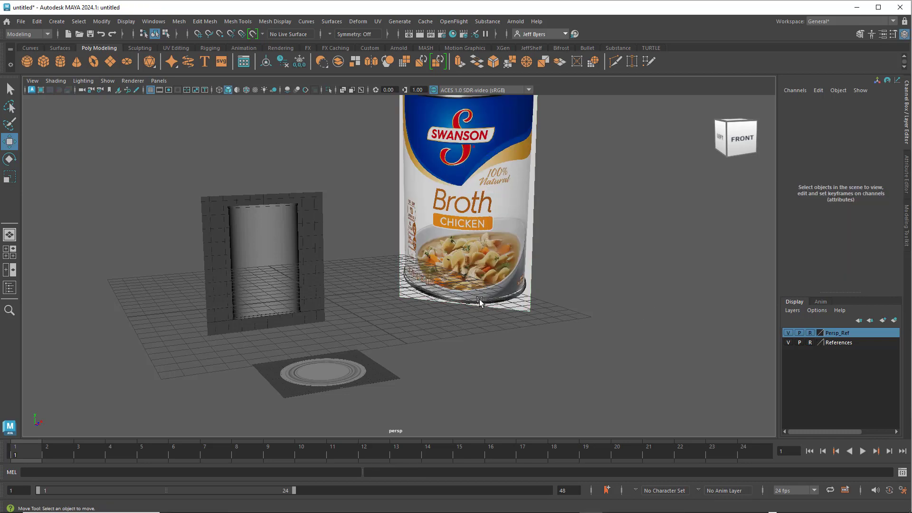
scroll(543, 293, "down", 2)
scroll(526, 306, "down", 2)
scroll(511, 299, "down", 1)
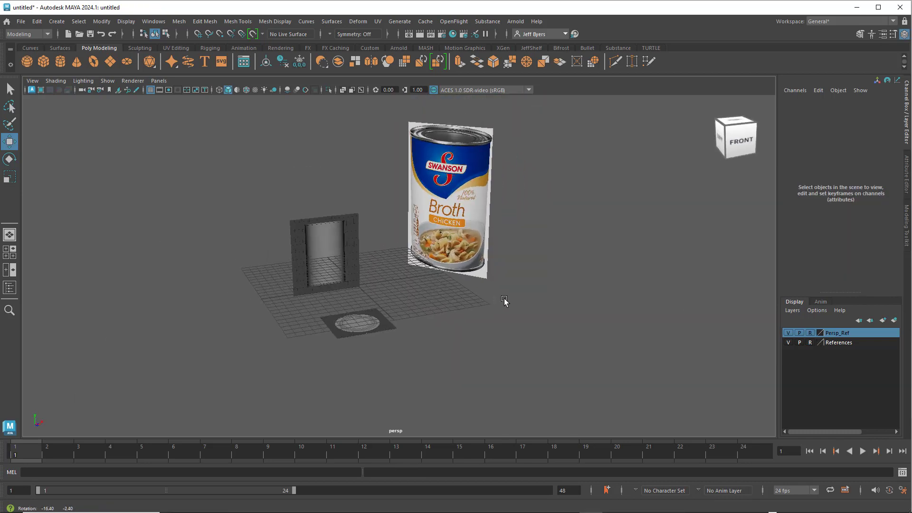
left_click(789, 334)
left_click_drag(579, 327, 565, 330, "alt")
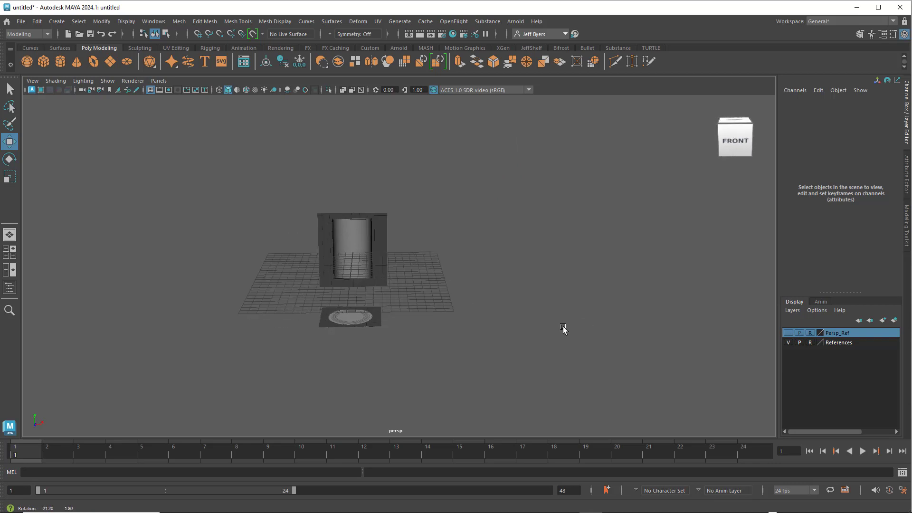
left_click(789, 333)
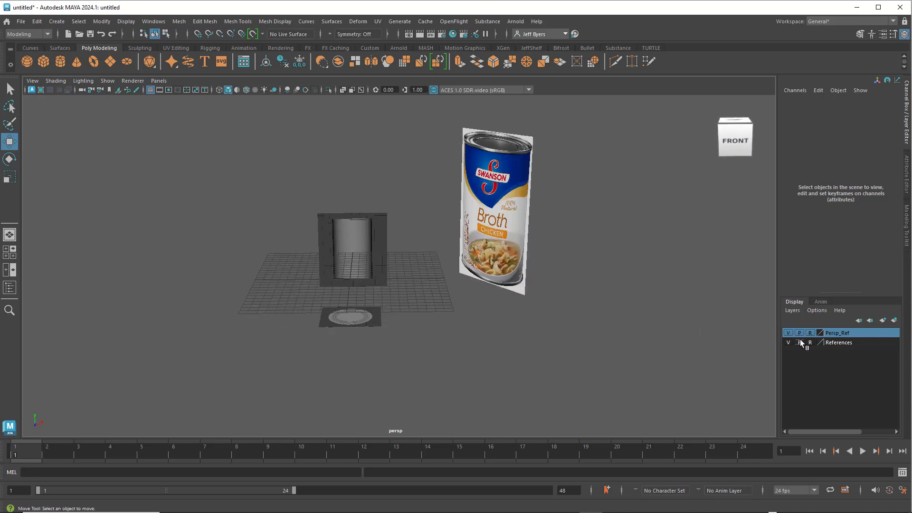
left_click(789, 334)
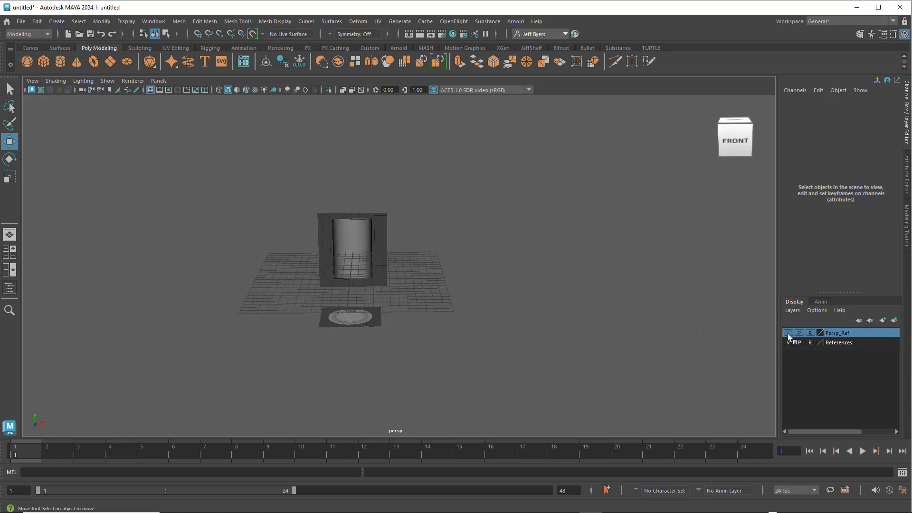
left_click_drag(465, 318, 466, 319, "alt")
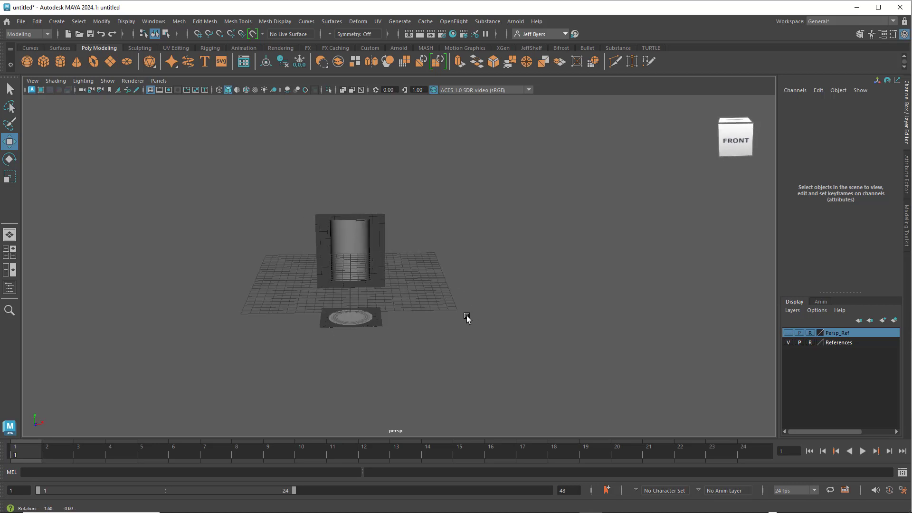
left_click(789, 334)
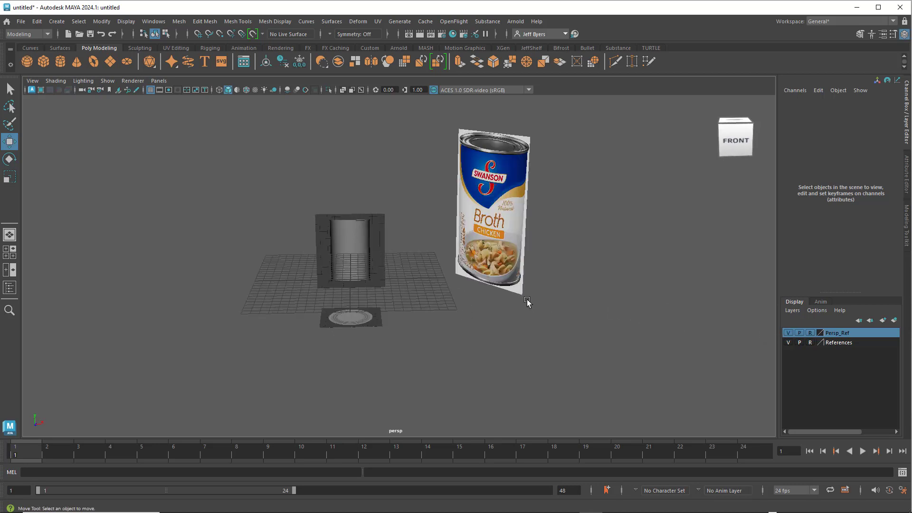
Save the scene in the scenes folder as the student's name plus _Mod_04_Low_Poly_01.mb.
left_click(22, 22)
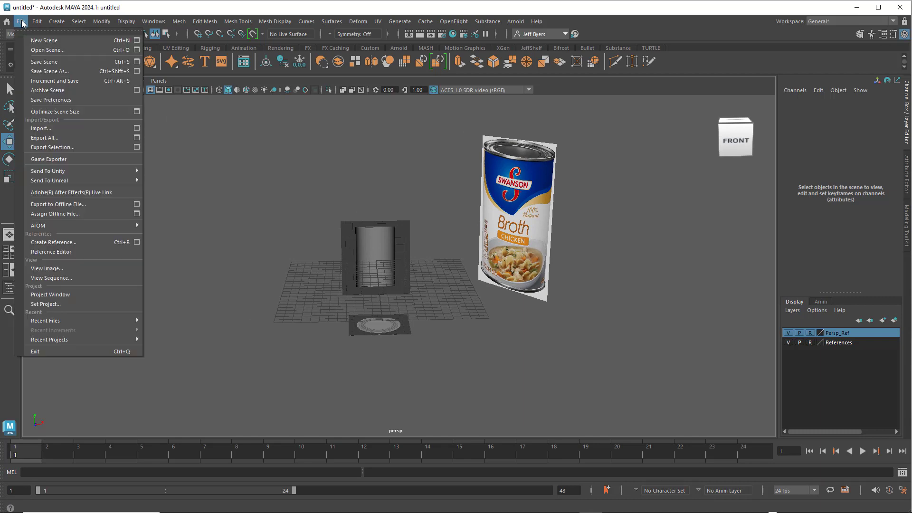
left_click(62, 70)
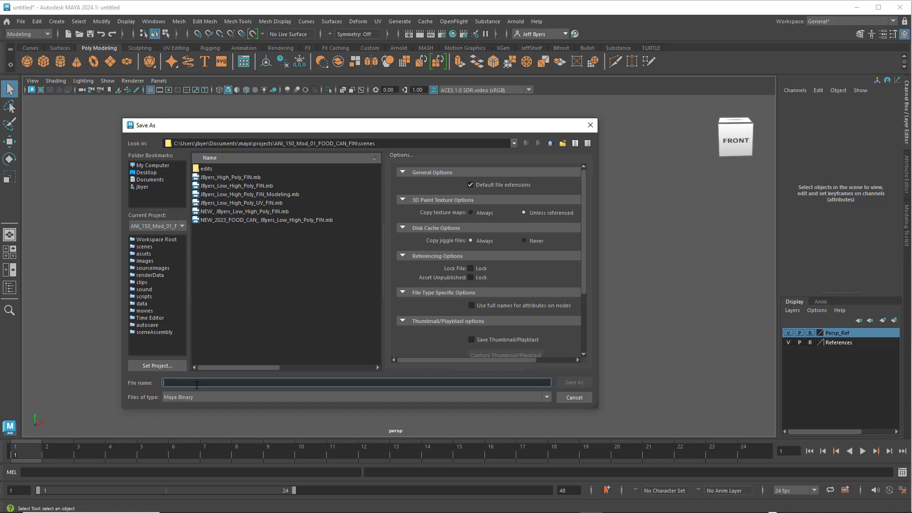
type("JB")
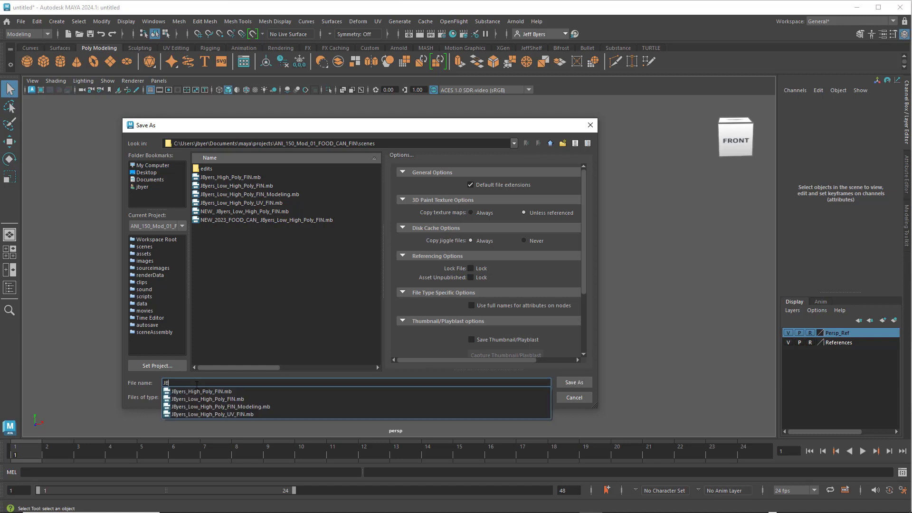
type("yers_")
type("Mod_04_")
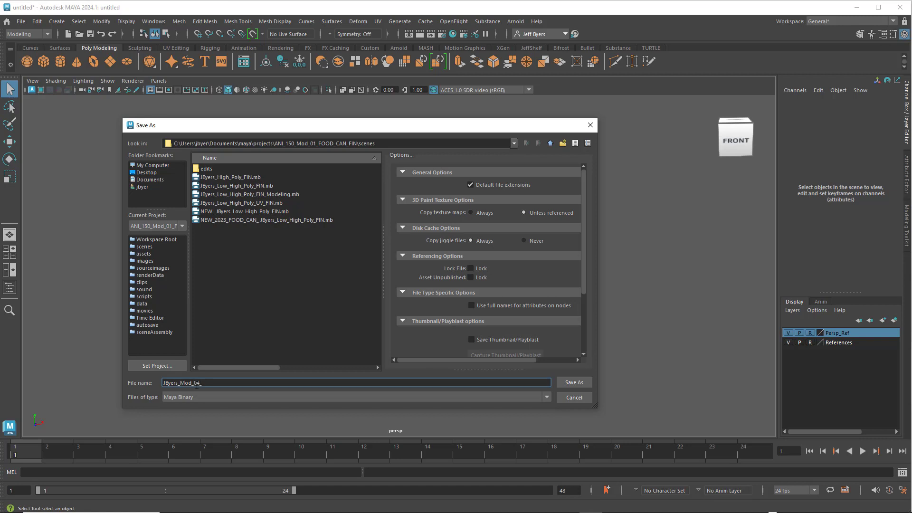
type("ow ")
type("Poly")
left_click(214, 382)
type("01")
left_click(572, 384)
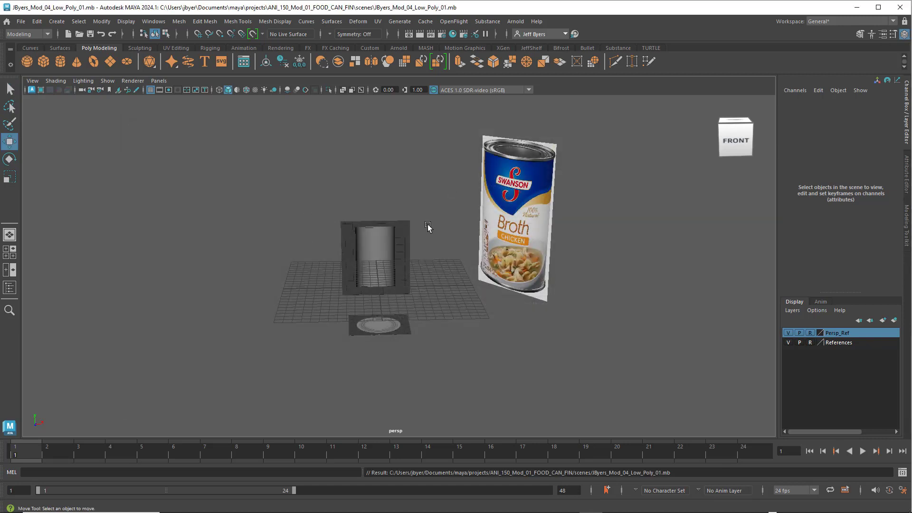
Check the planes in the maximized front view, then return to the perspective view.
scroll(482, 259, "up", 3)
mouse_move(480, 260)
left_mouse_down("alt")
mouse_move(463, 262)
mouse_move(480, 266)
left_mouse_up("alt")
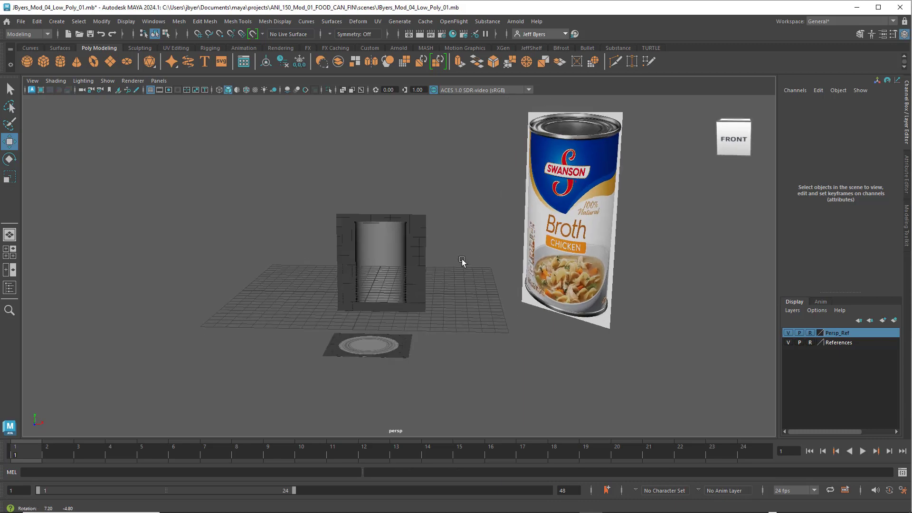
scroll(473, 267, "up", 2)
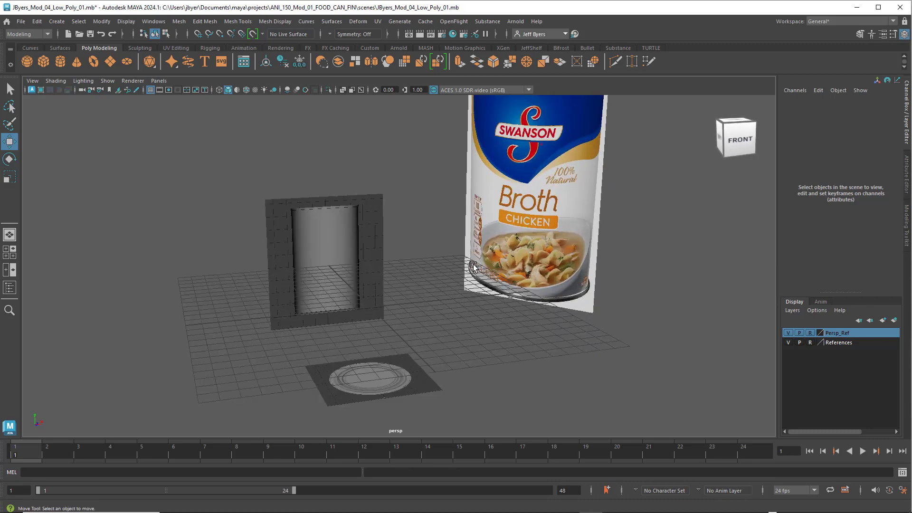
scroll(442, 255, "down", 3)
scroll(438, 246, "down", 2)
scroll(436, 244, "down", 2)
key("space")
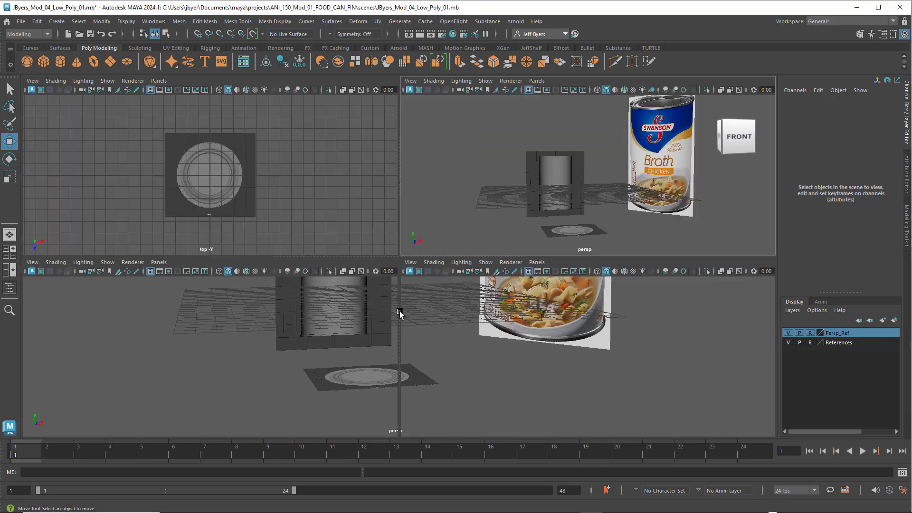
key("space")
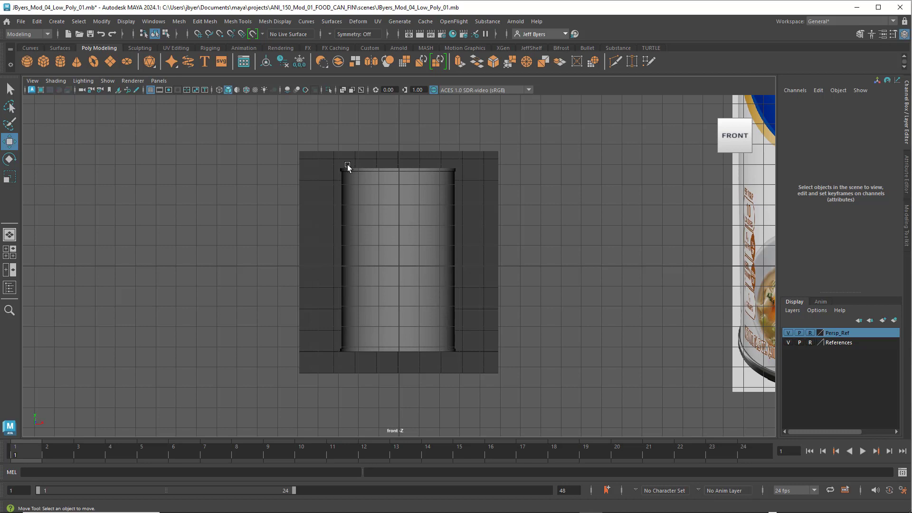
key("space")
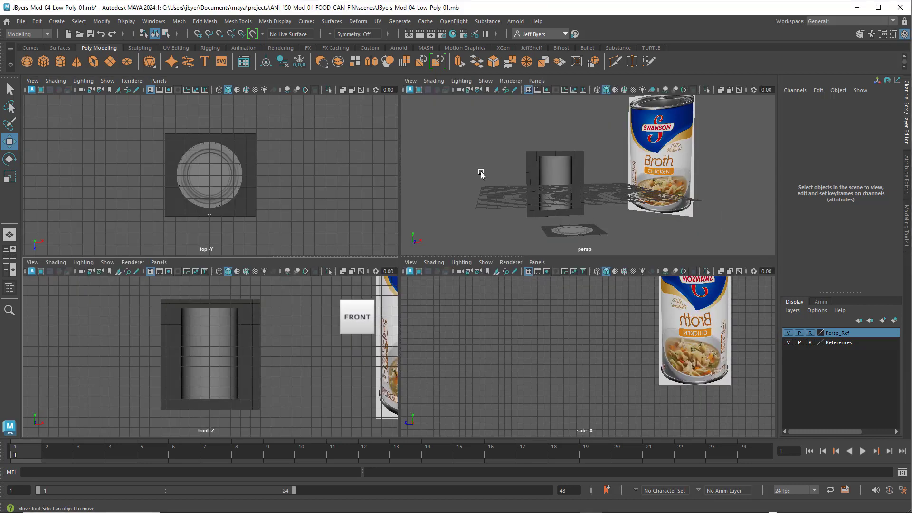
key("space")
left_click_drag(434, 302, 596, 319, "alt")
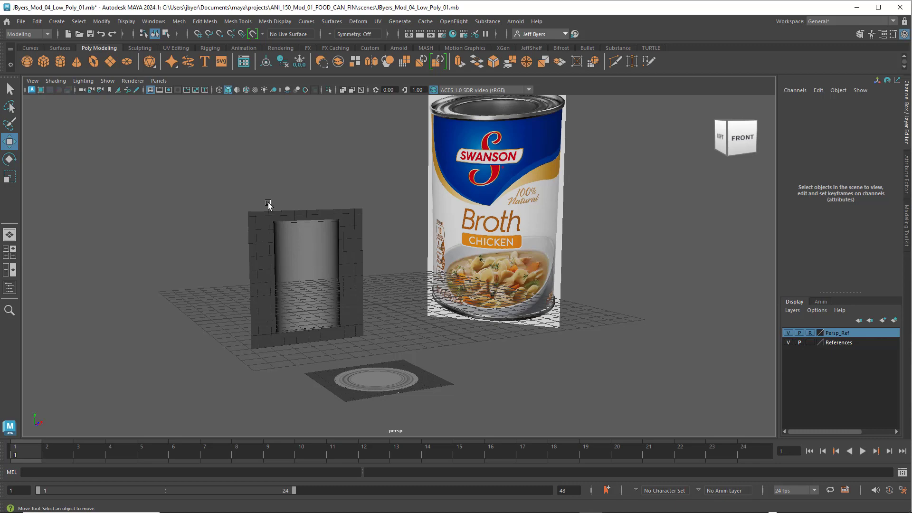
Raise the bottom lid reference plane to Translate Y -0.86 at the can's base.
left_click_drag(274, 166, 417, 412)
key("space")
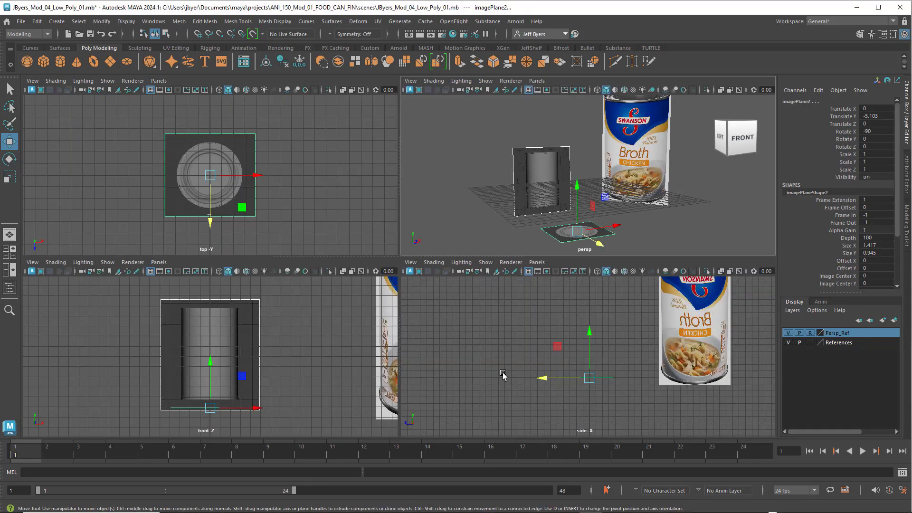
key("space")
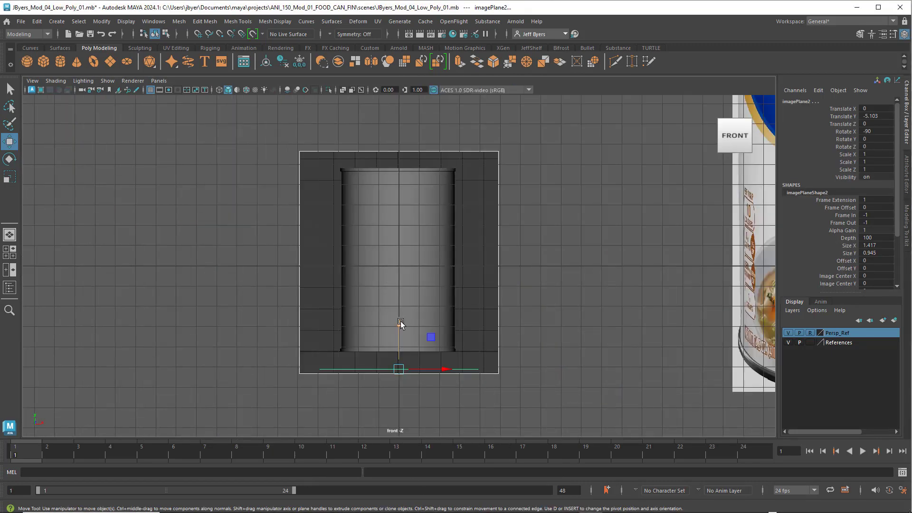
left_click_drag(399, 320, 395, 235)
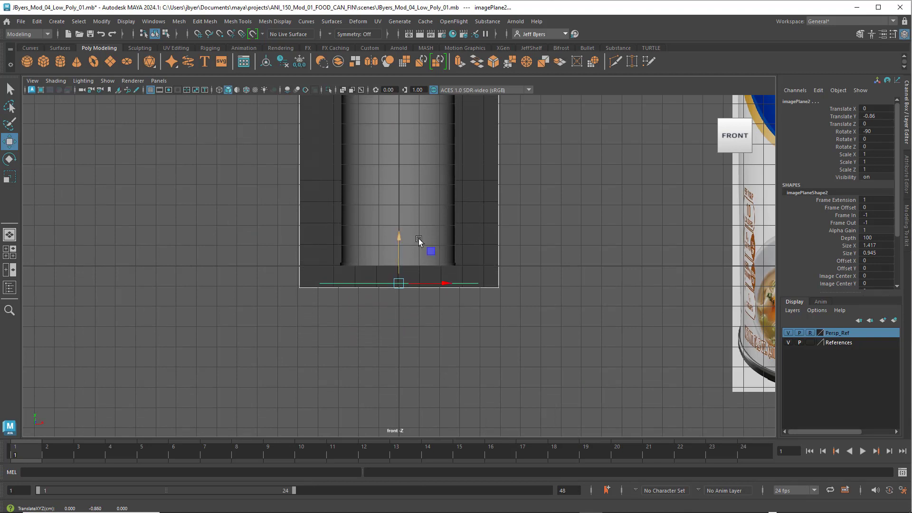
left_click(528, 250)
key("space")
key("space")
mouse_move(401, 325)
left_mouse_down("alt")
mouse_move(448, 320)
mouse_move(386, 320)
mouse_move(386, 336)
mouse_move(413, 309)
mouse_move(366, 309)
left_mouse_up("alt")
key("super")
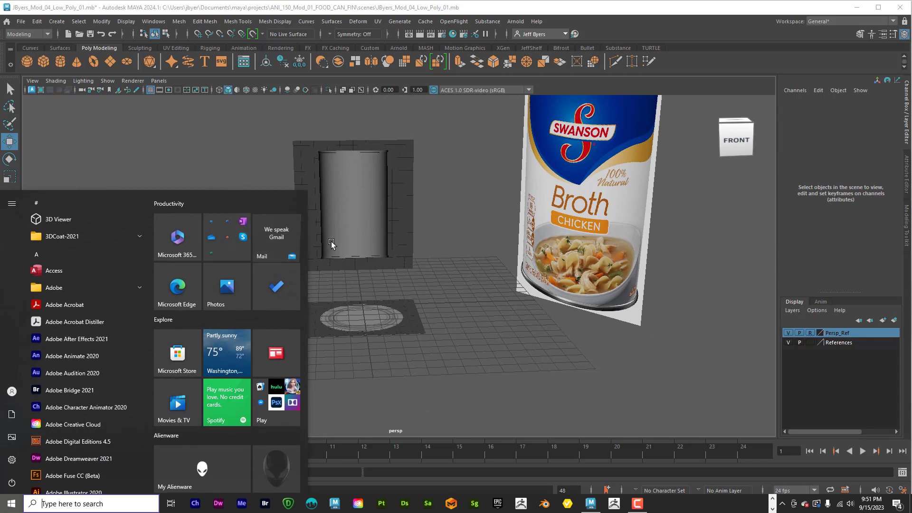
Re-save the scene over the existing _Mod_04_Low_Poly_01.mb file, confirming the replacement.
left_click(361, 261)
mouse_move(416, 273)
left_mouse_down("alt")
mouse_move(380, 264)
mouse_move(430, 273)
left_mouse_up("alt")
left_click(26, 21)
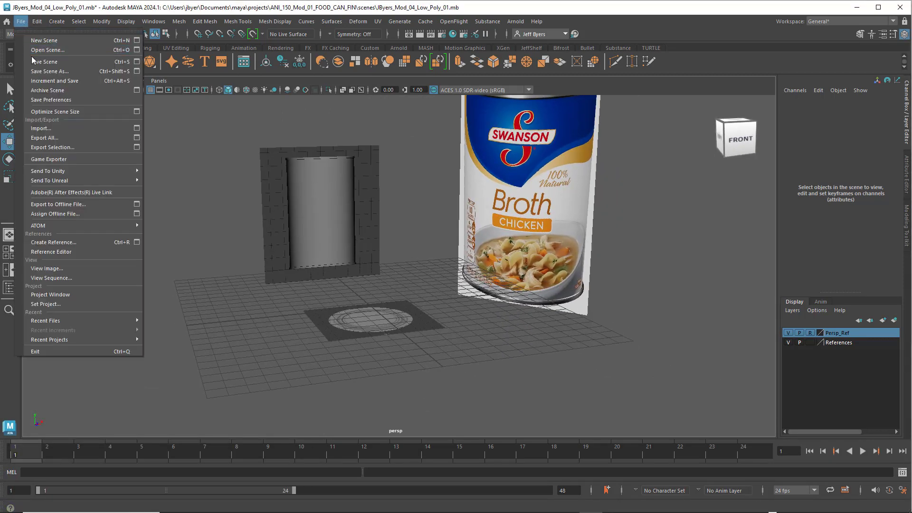
left_click(45, 69)
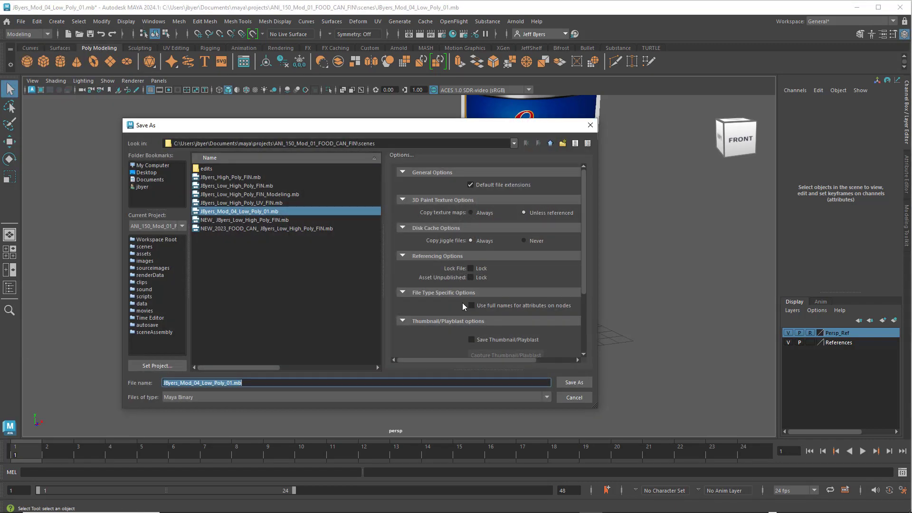
left_click(573, 382)
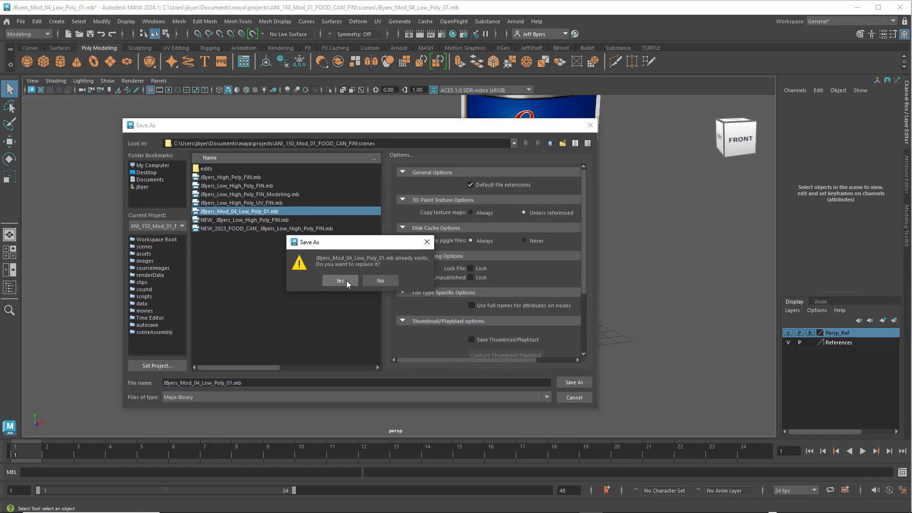
left_click(346, 280)
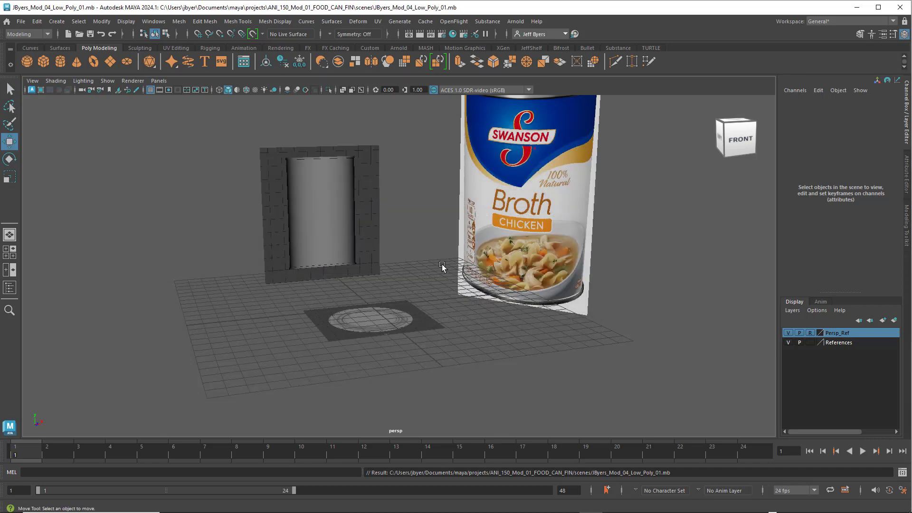
middle_click_drag(445, 266, 436, 304, "alt")
left_click_drag(436, 304, 430, 292, "alt")
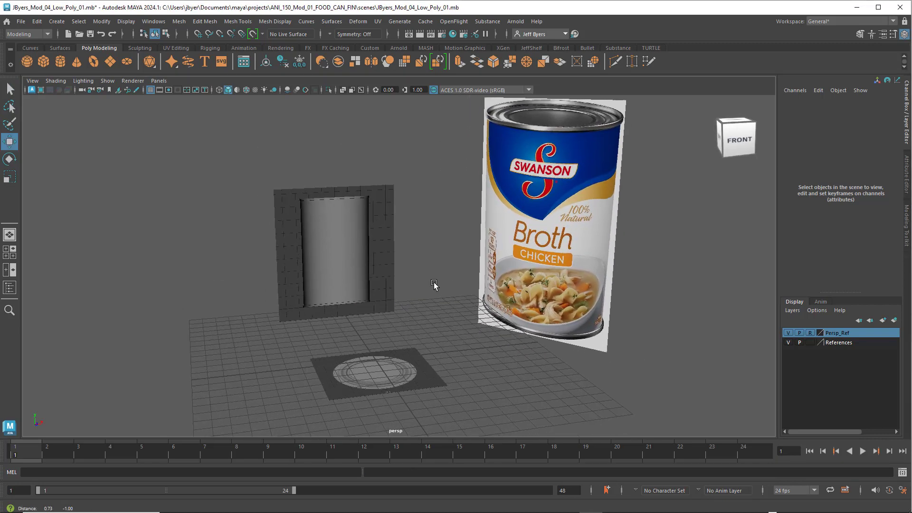